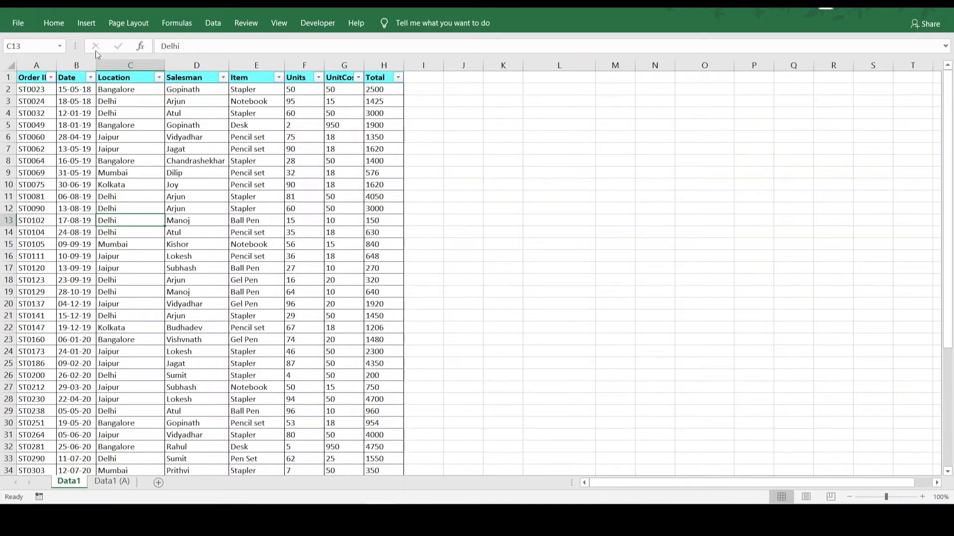
- Create a PivotTable from the range Data1!$A$1:$H$44 on a new worksheet
left_click(92, 26)
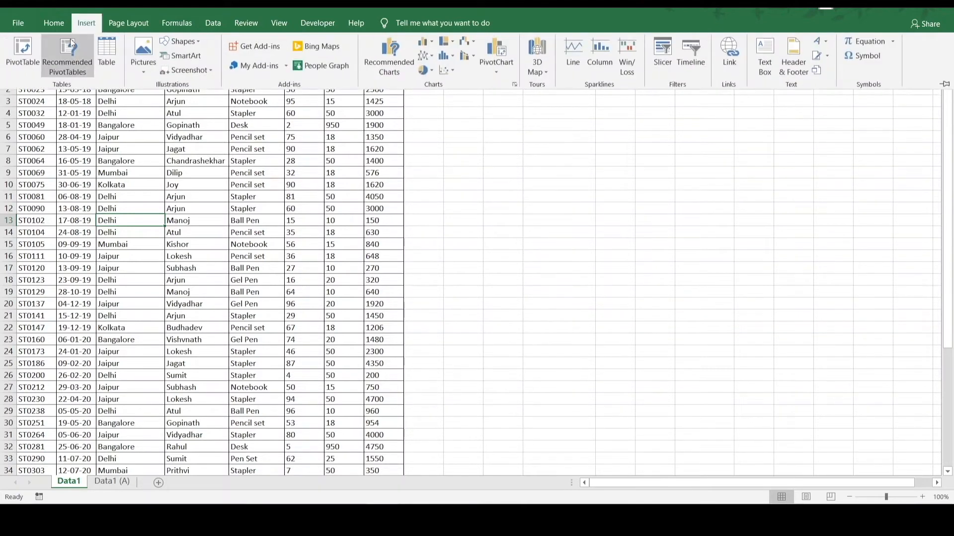
left_click(23, 54)
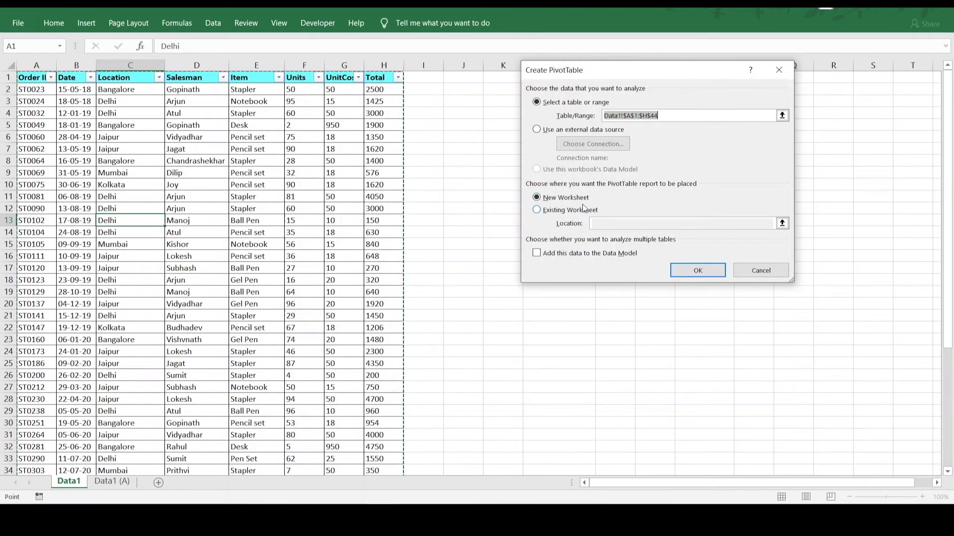
left_click(701, 271)
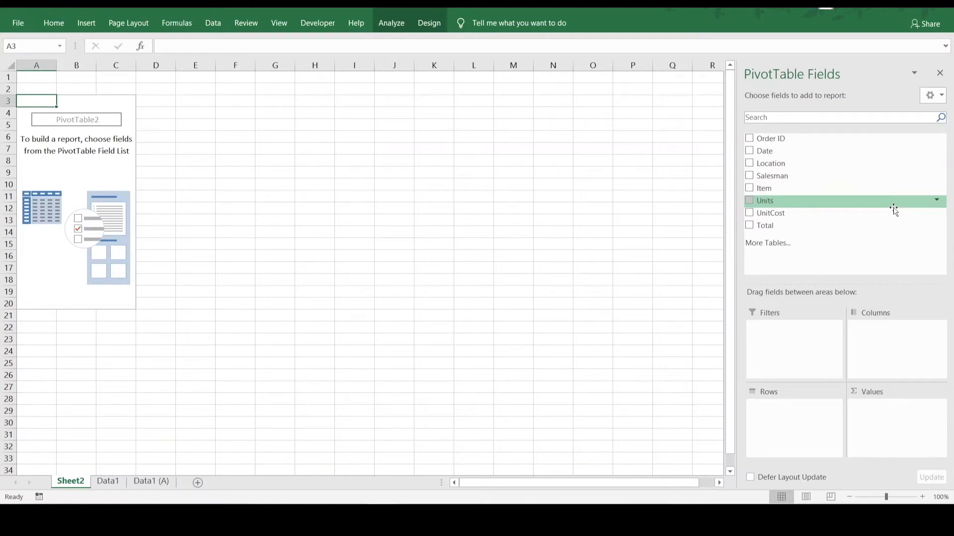
- Search the PivotTable field list for "Unit", and clear the search to list all fields again
left_click(798, 118)
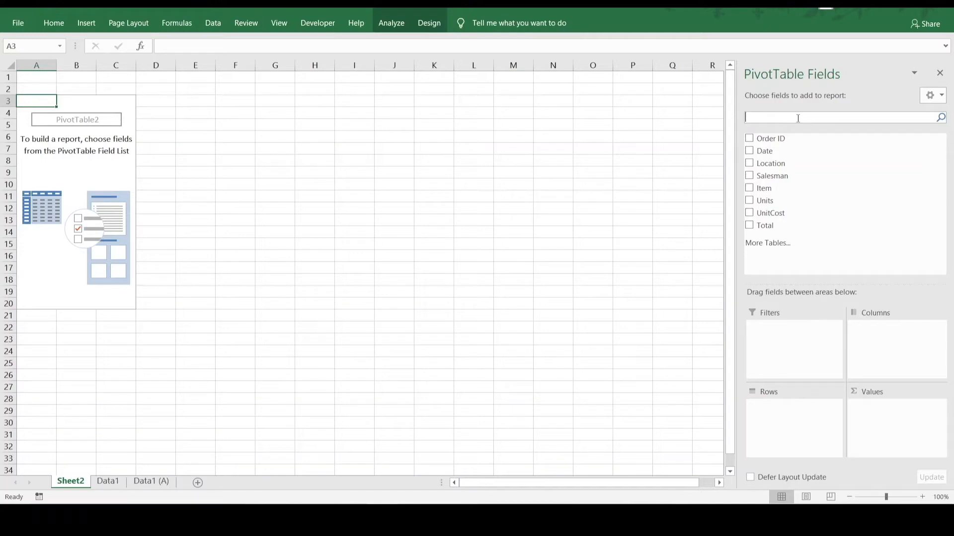
type("Unit")
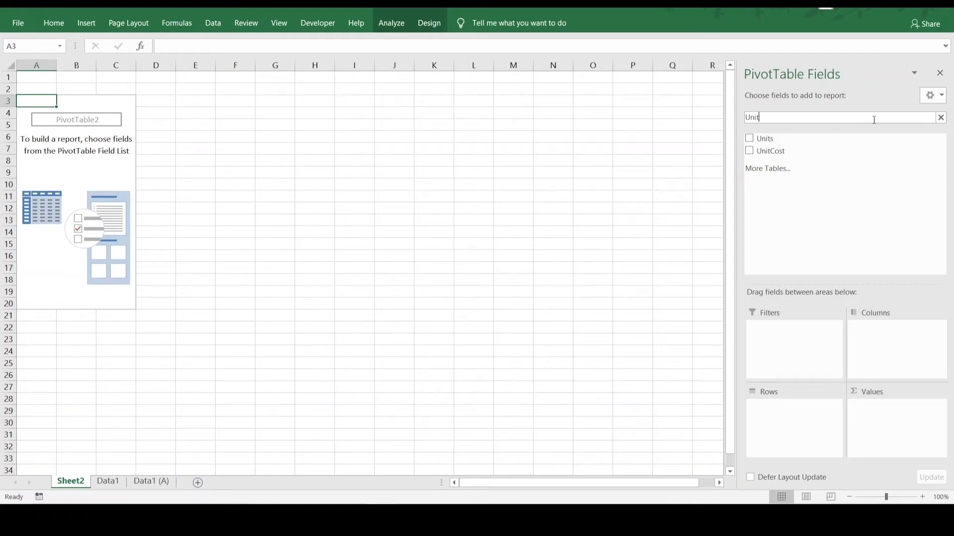
left_click(941, 118)
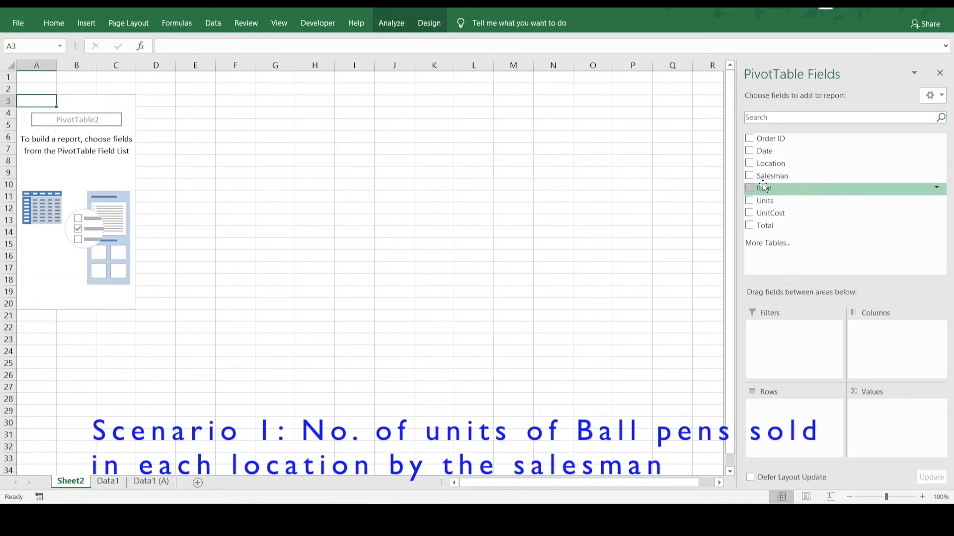
- Lay out the PivotTable with Salesman in the rows, Location in the columns and the sum of Units as values
left_click_drag(750, 168, 774, 429)
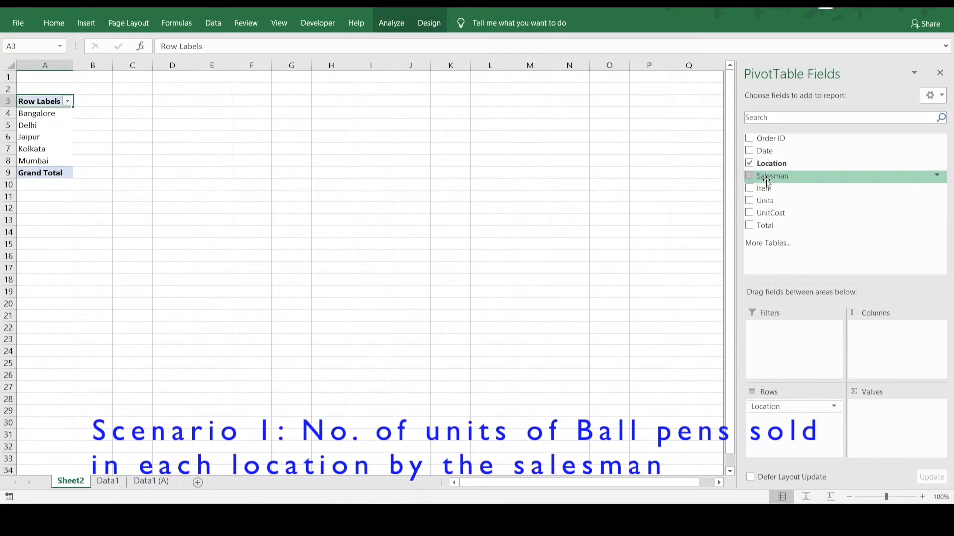
left_click_drag(766, 182, 894, 344)
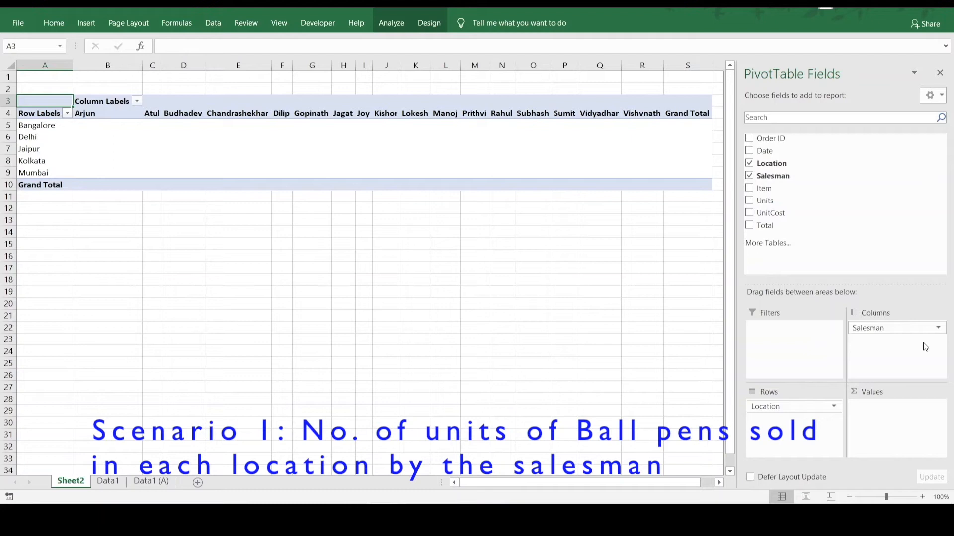
left_click_drag(894, 330, 877, 339)
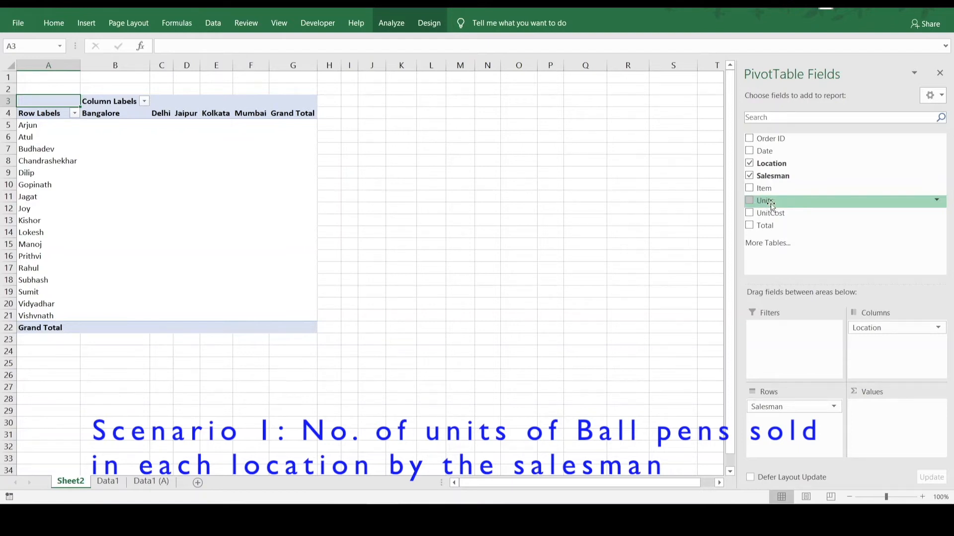
left_click_drag(769, 206, 886, 423)
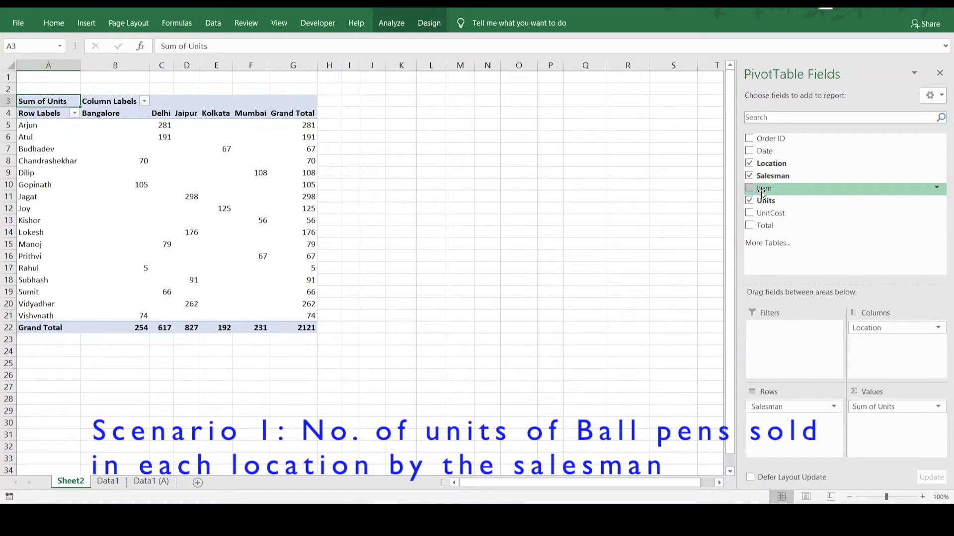
- Add Item as a report filter and restrict the PivotTable to Ball Pen
left_click_drag(762, 193, 777, 345)
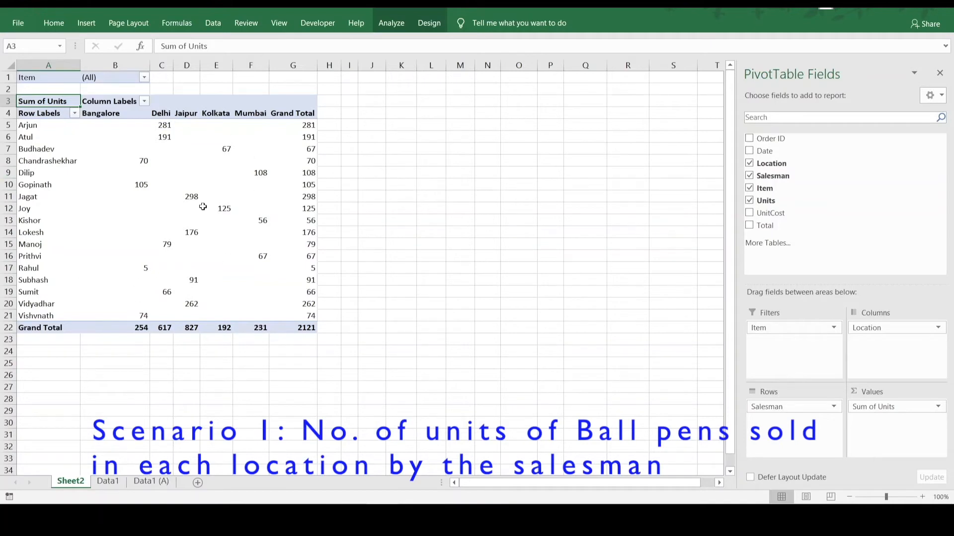
mouse_move(203, 207)
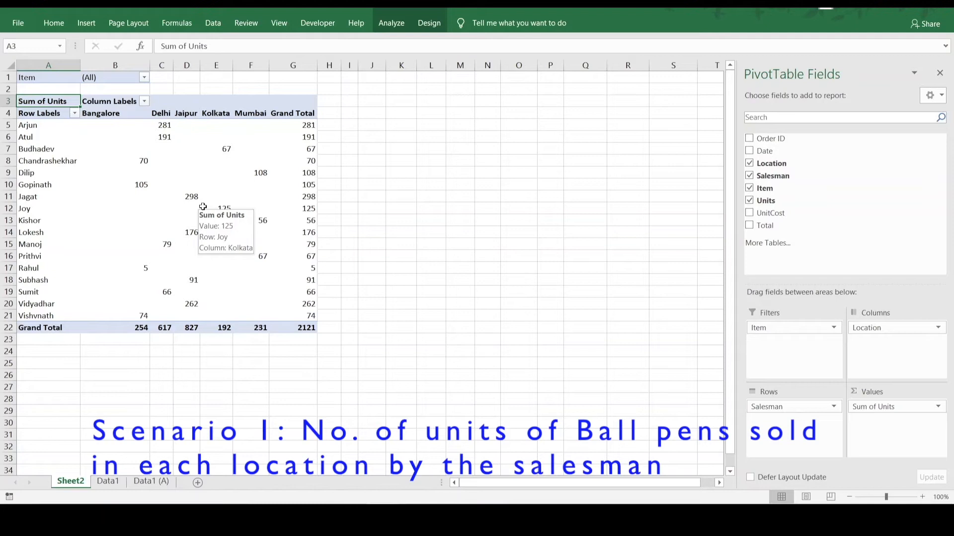
left_click(144, 78)
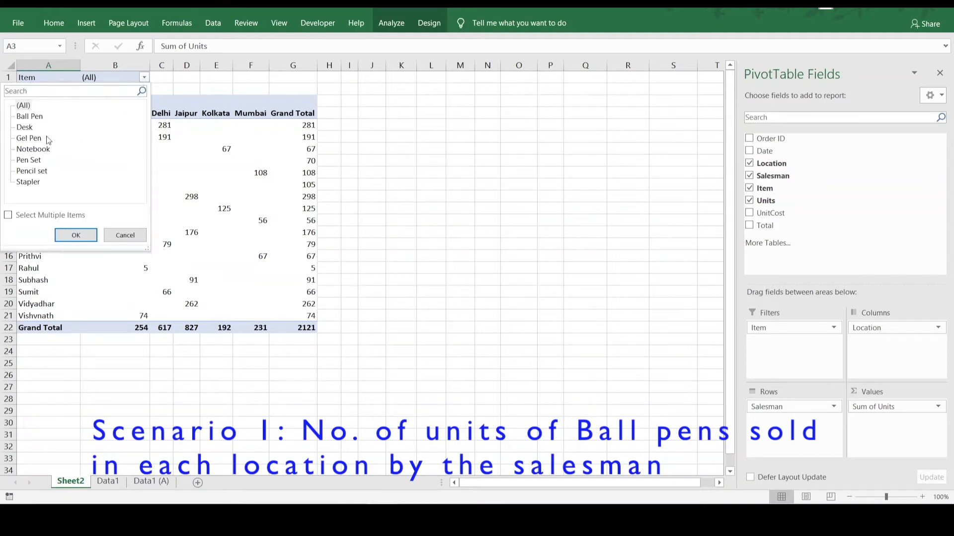
left_click(34, 119)
left_click(76, 235)
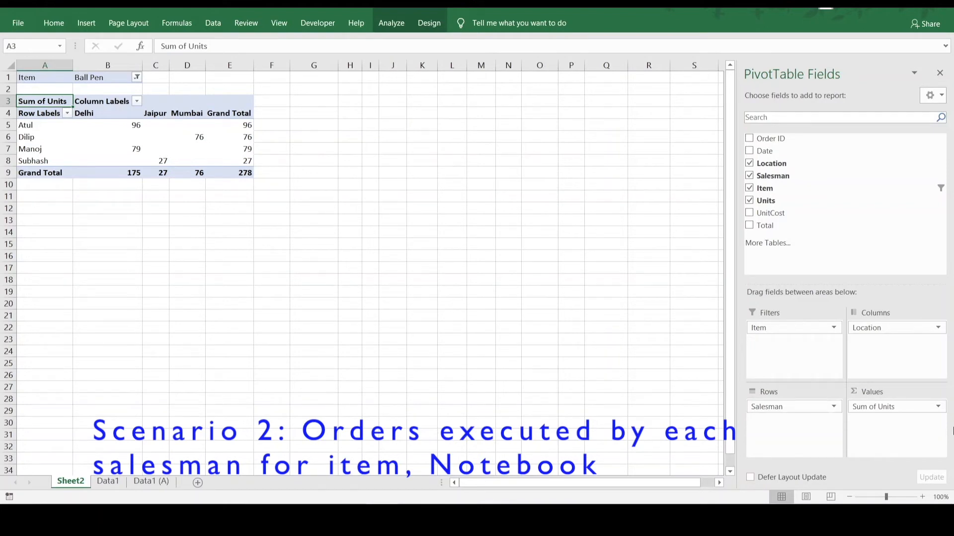
- Remove Location from the PivotTable columns and set the Item report filter to Notebook
left_click(893, 329)
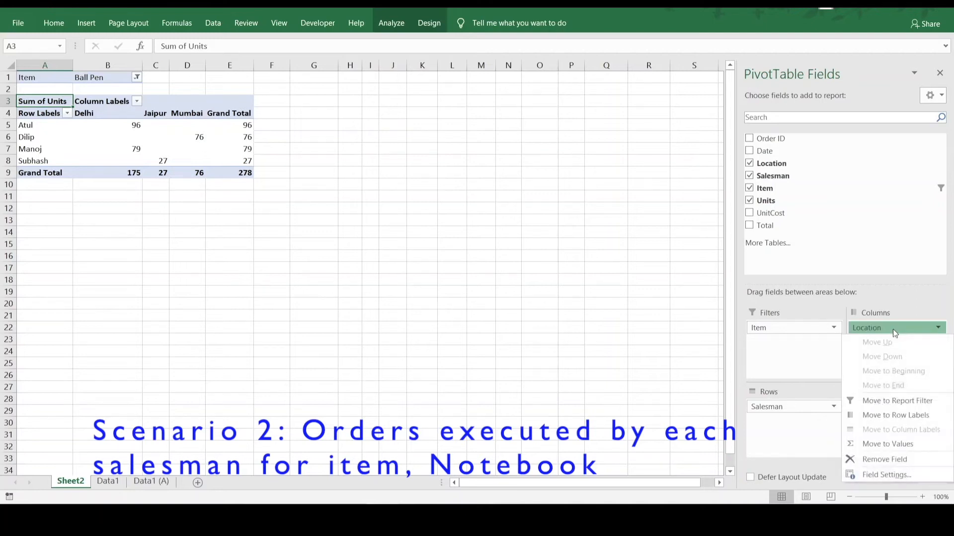
left_click(916, 460)
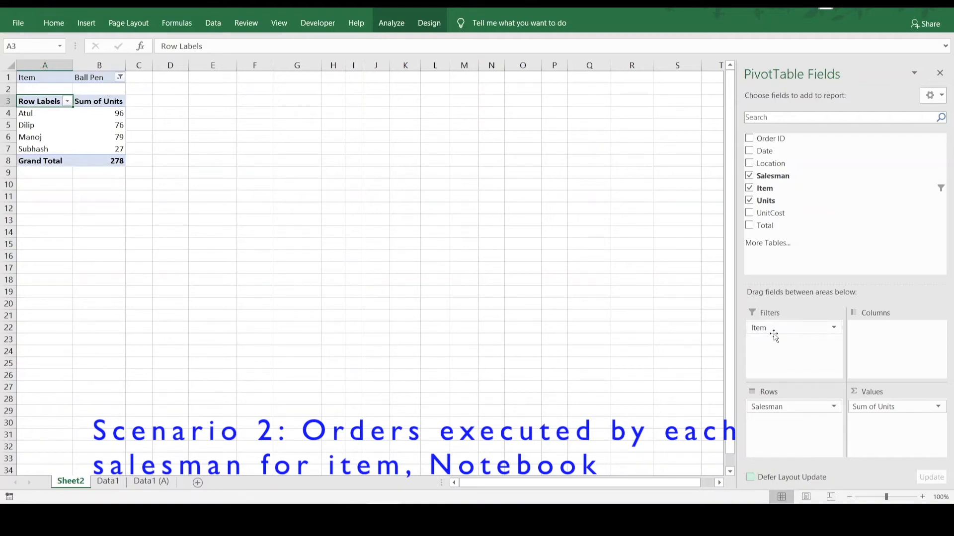
left_click(120, 78)
left_click(34, 150)
left_click(76, 235)
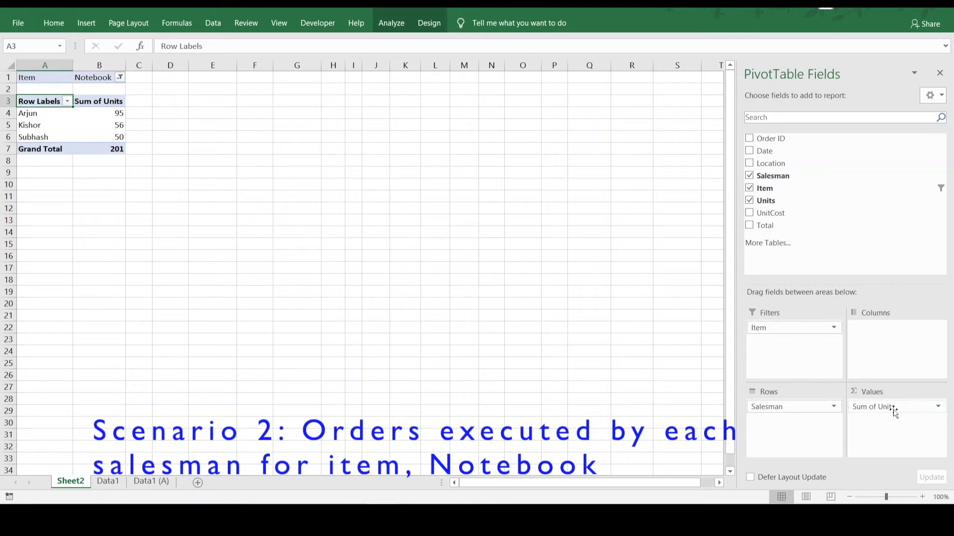
- Replace the sum of Units in the PivotTable values with the count of Order ID
left_click_drag(894, 410, 679, 332)
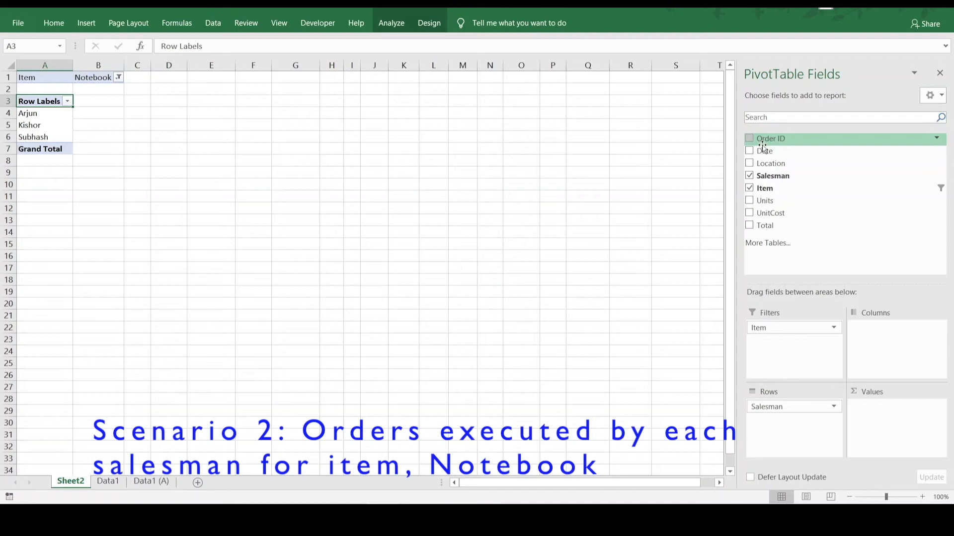
left_click_drag(765, 142, 893, 412)
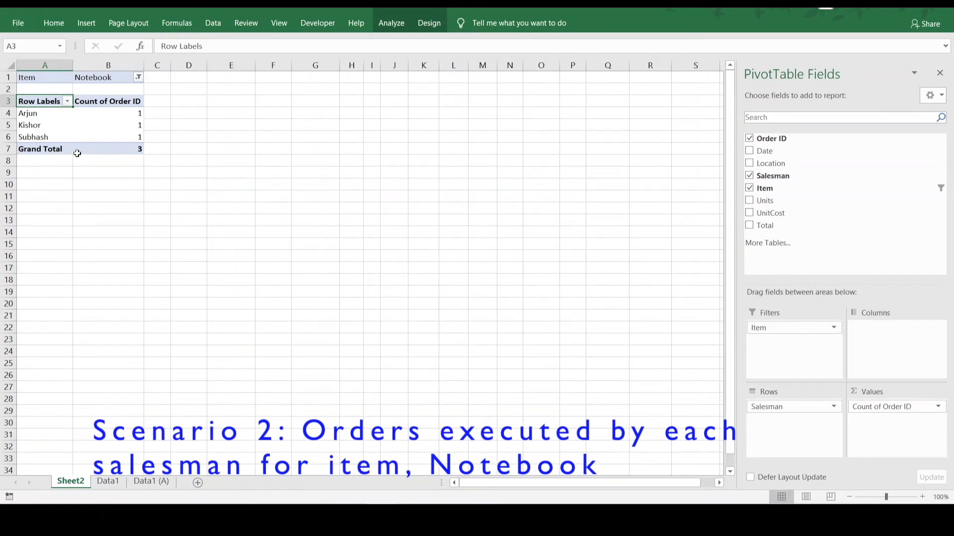
mouse_move(73, 137)
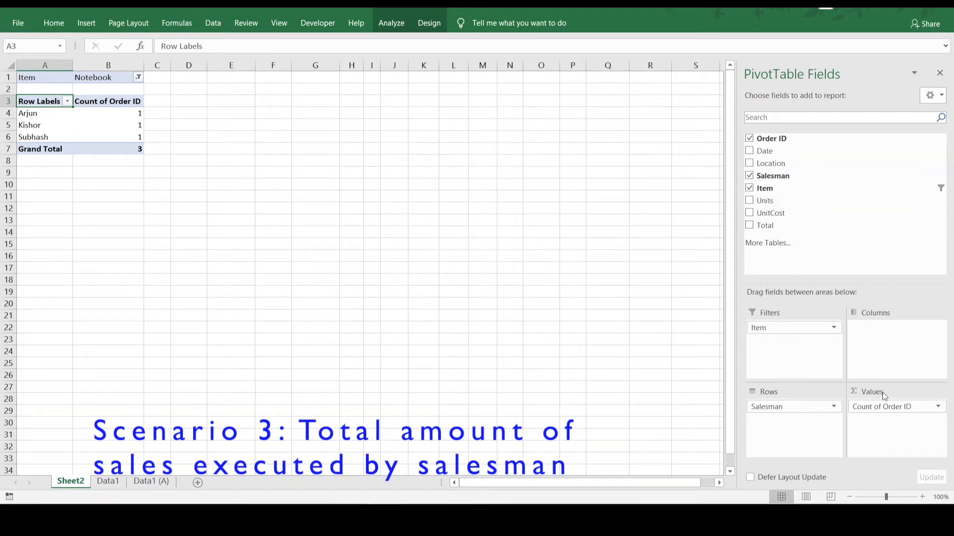
- Replace the Order ID count with the sum of Total in the values and remove the Item report filter
left_click(897, 412)
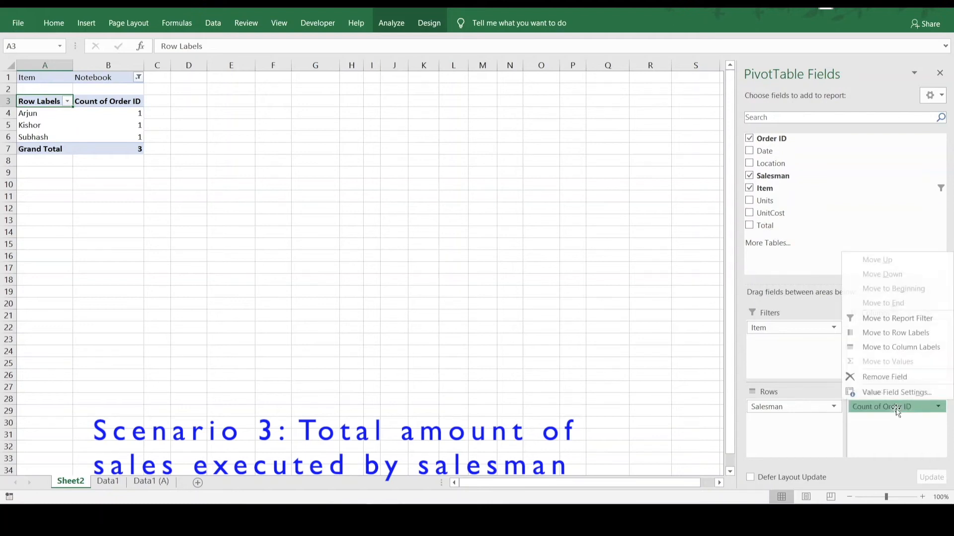
left_click(892, 378)
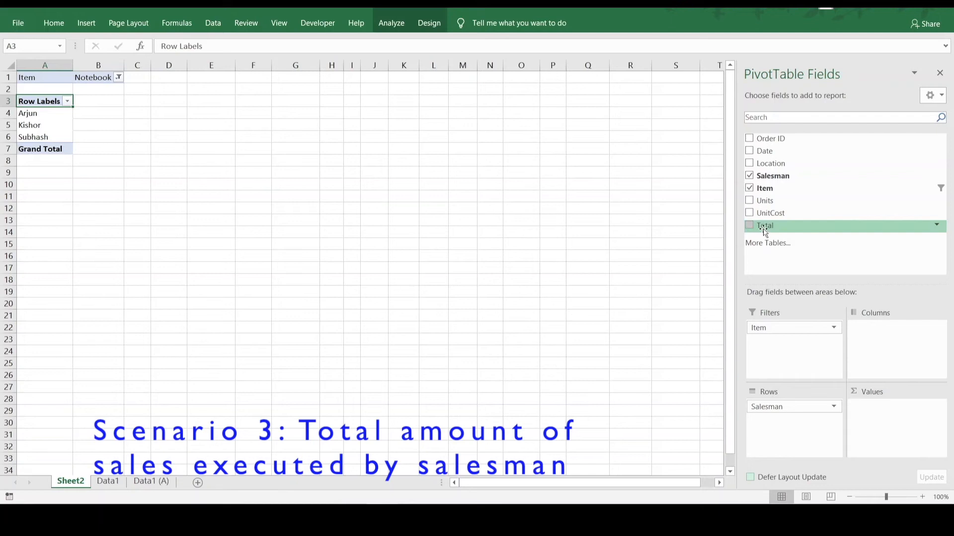
left_click_drag(767, 230, 877, 420)
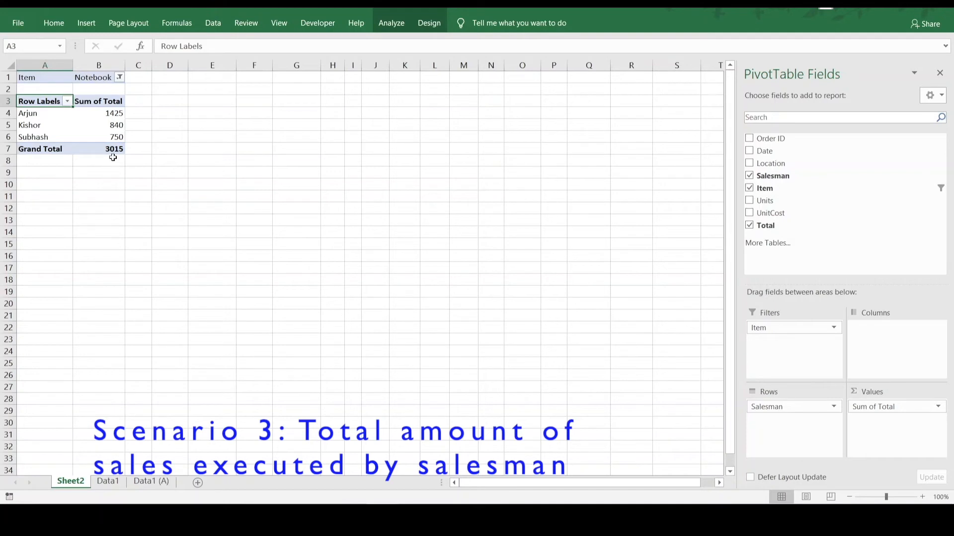
mouse_move(119, 148)
left_click_drag(793, 332, 607, 327)
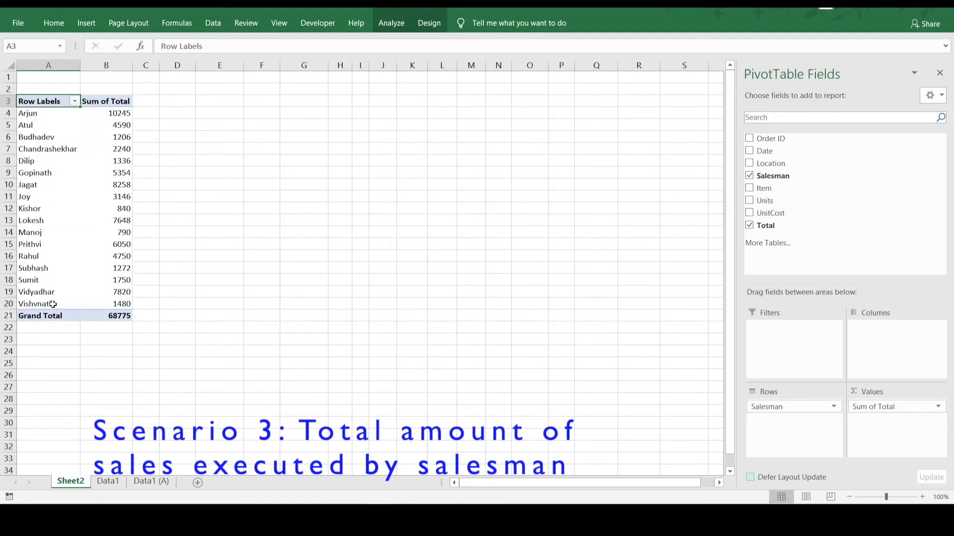
mouse_move(123, 115)
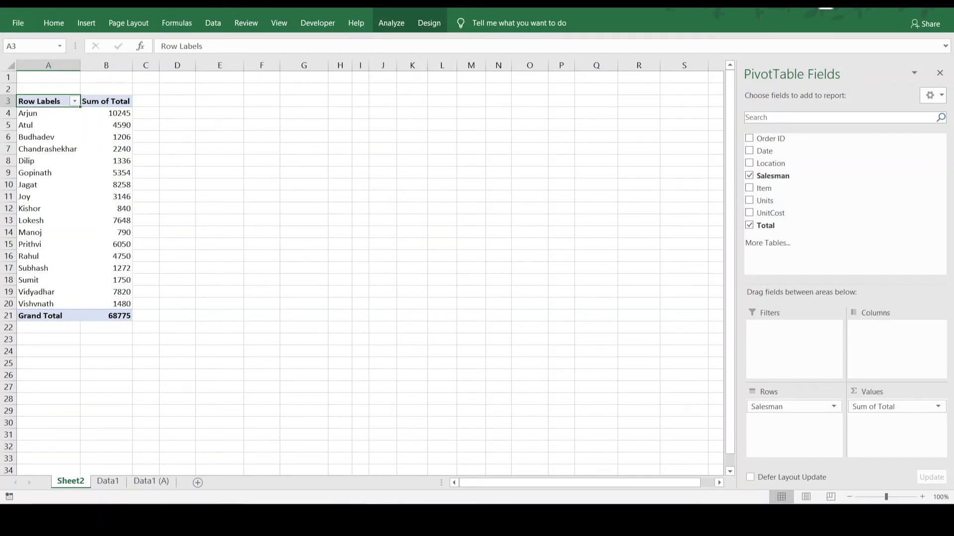
- Copy the three Compass Box rows from sheet Data1 (A) below the Data1 records, starting at cell A45
left_click(151, 481)
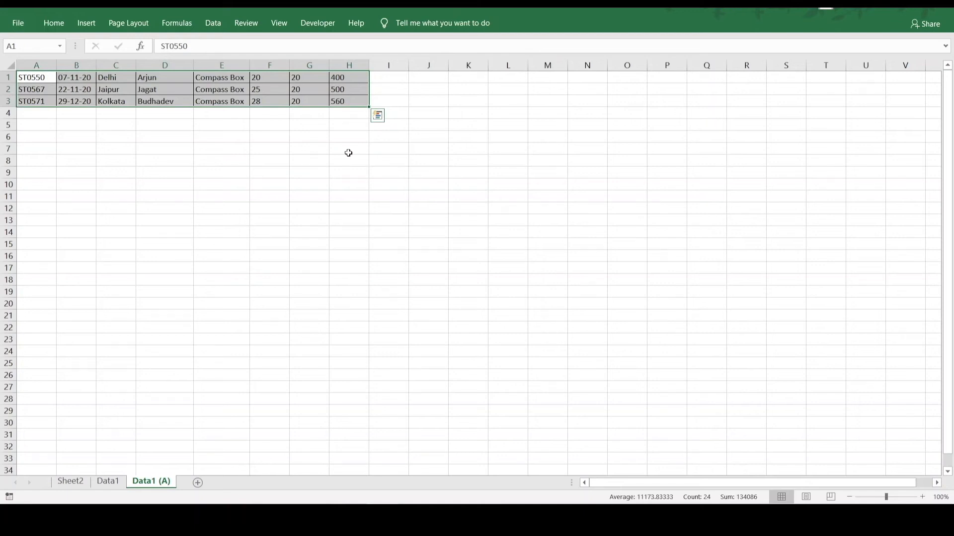
key("ctrl+c")
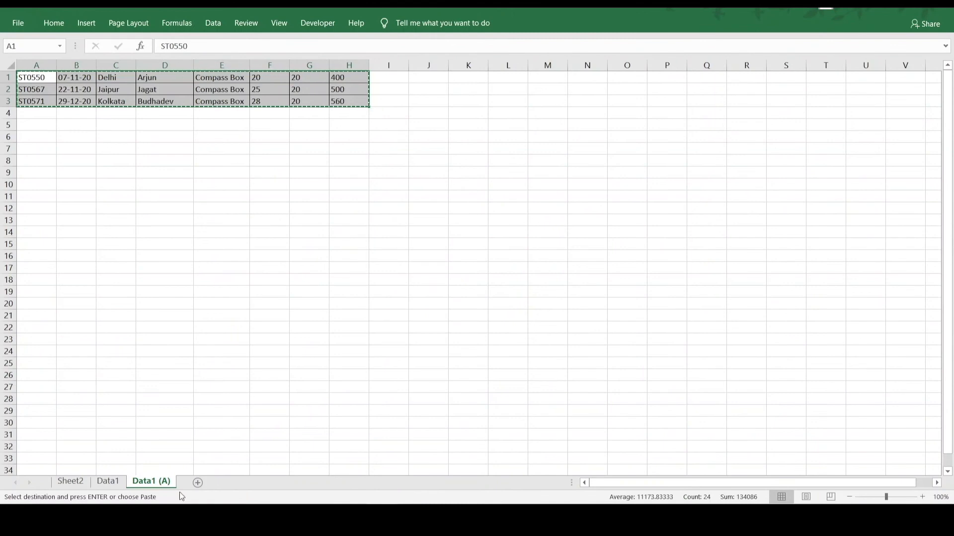
left_click(106, 483)
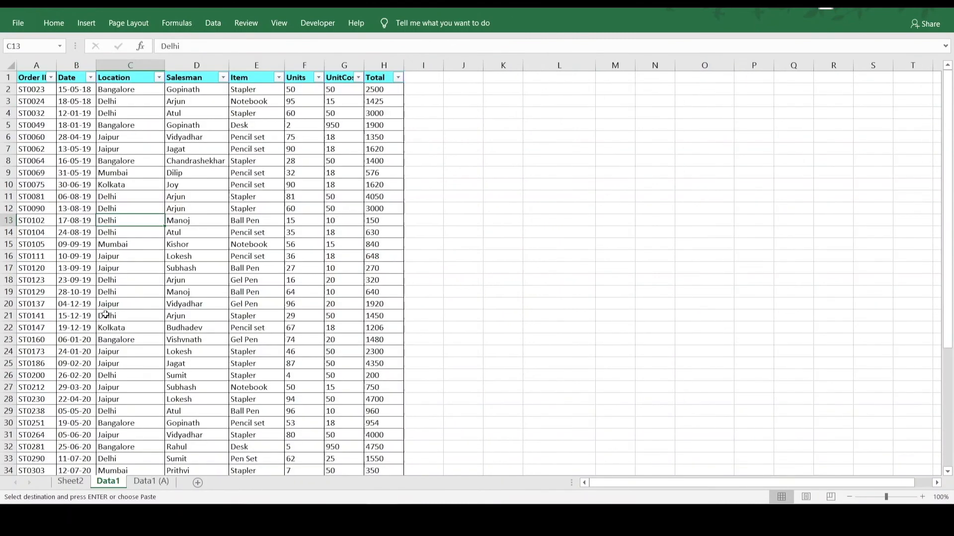
scroll(246, 341, "down", 9)
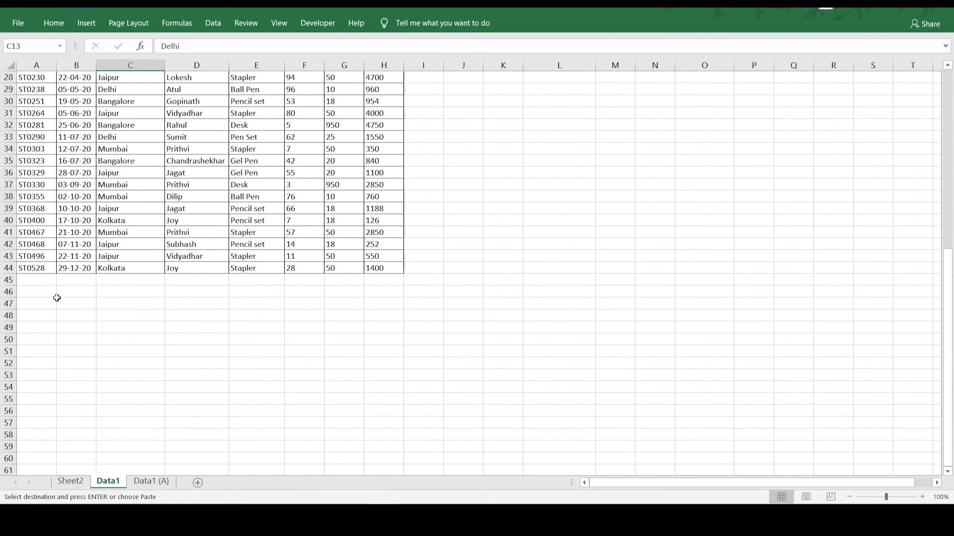
left_click(37, 280)
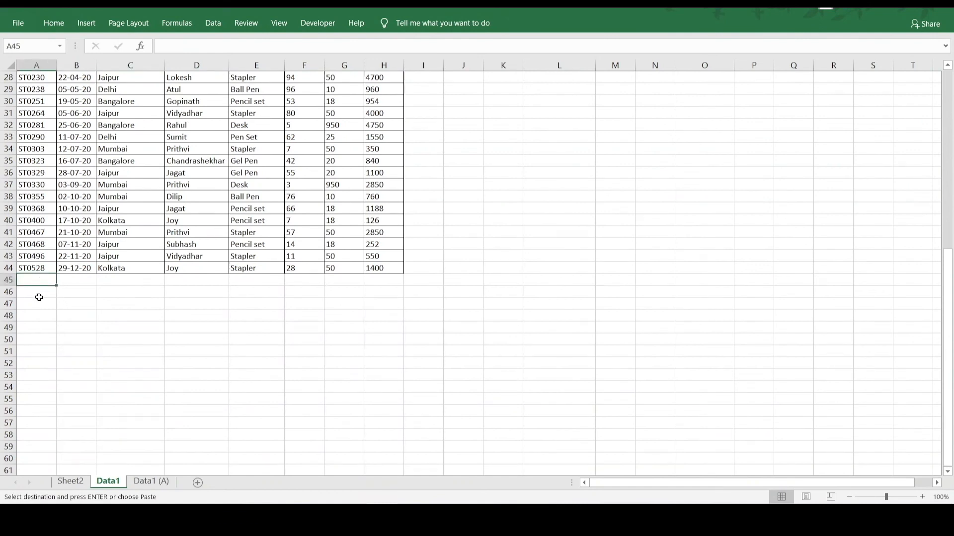
key("ctrl+v")
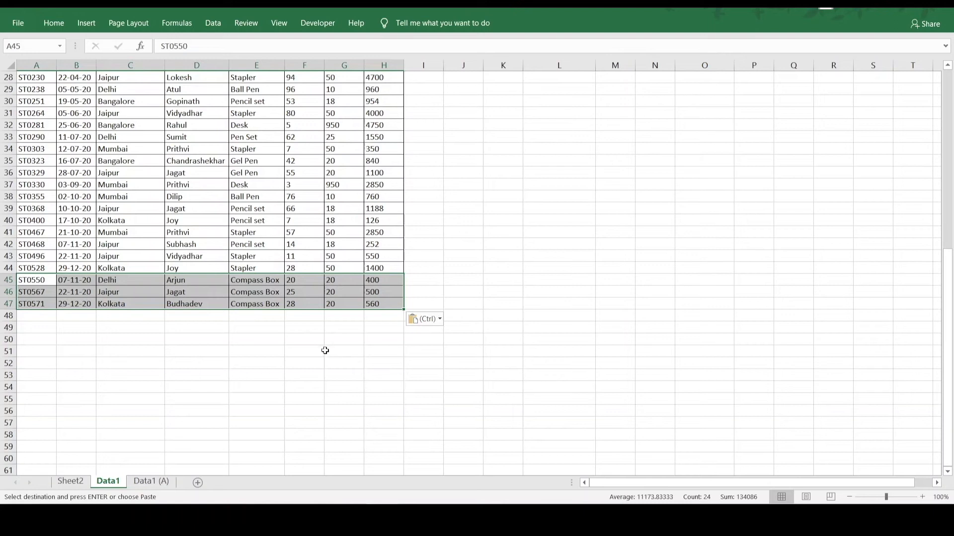
- Return to the PivotTable on Sheet2 and refresh all data connections with Refresh All
left_click(83, 482)
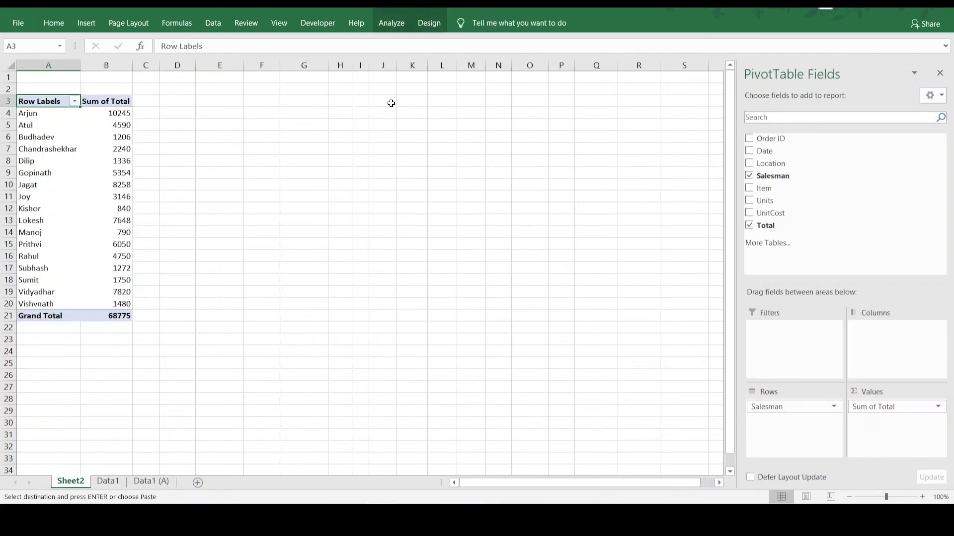
left_click(398, 24)
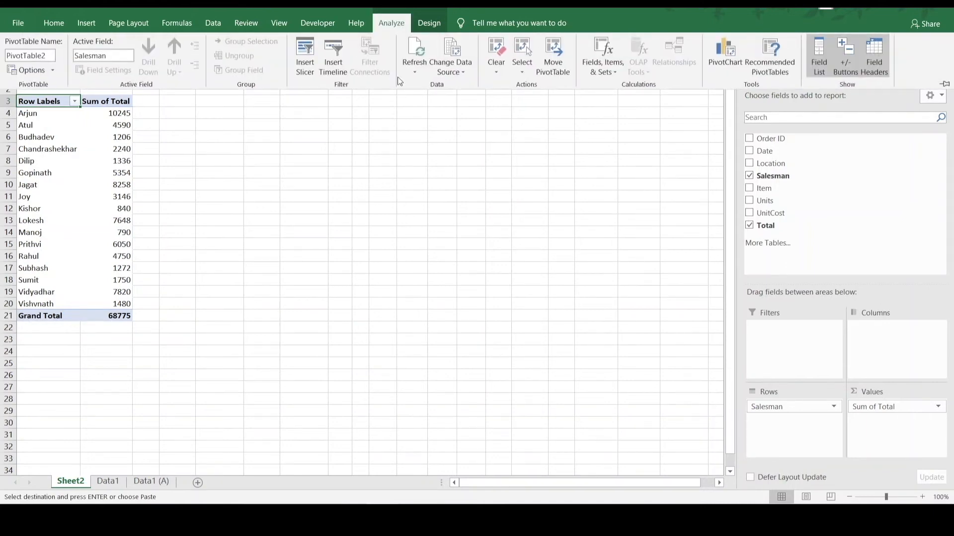
left_click(415, 69)
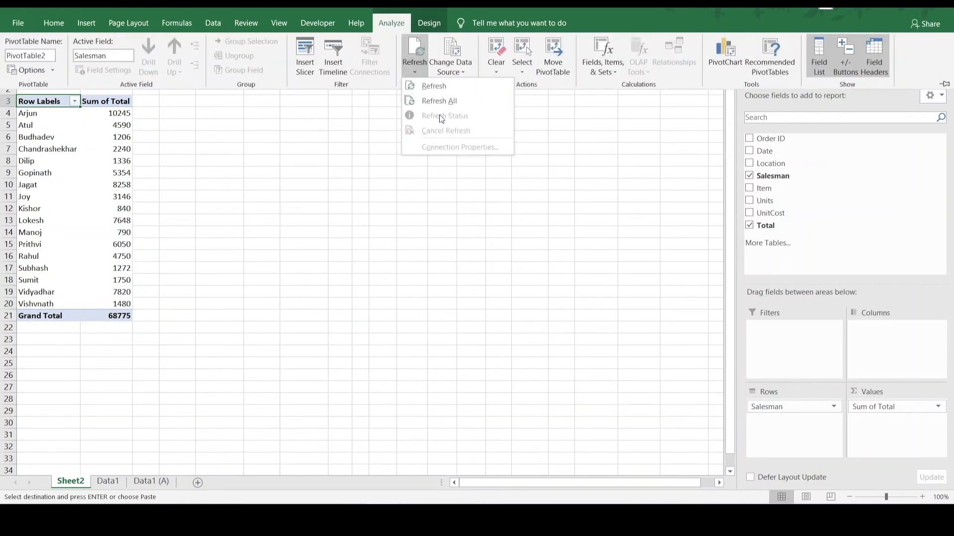
left_click(427, 100)
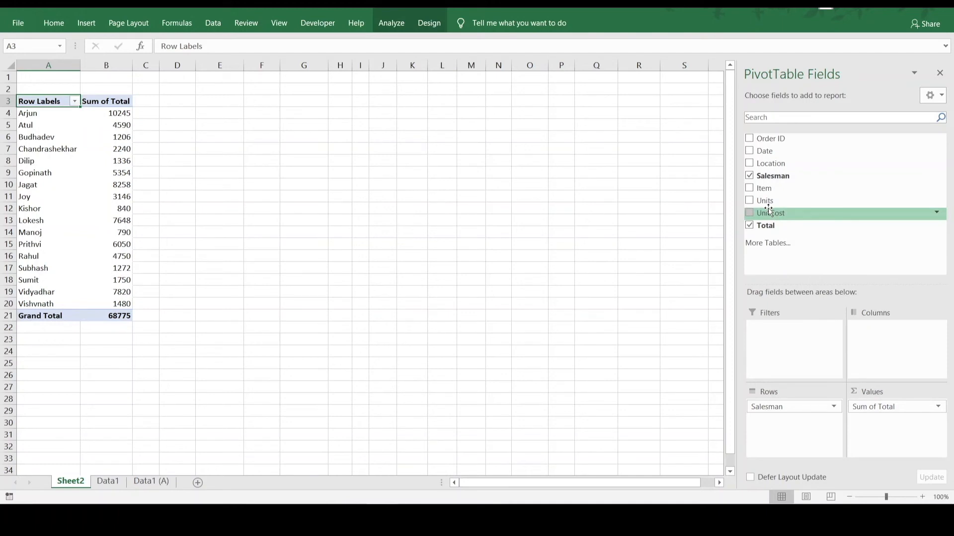
- Add Item to the PivotTable columns and replace the sum of Total with the count of Order ID in the values
left_click(750, 189)
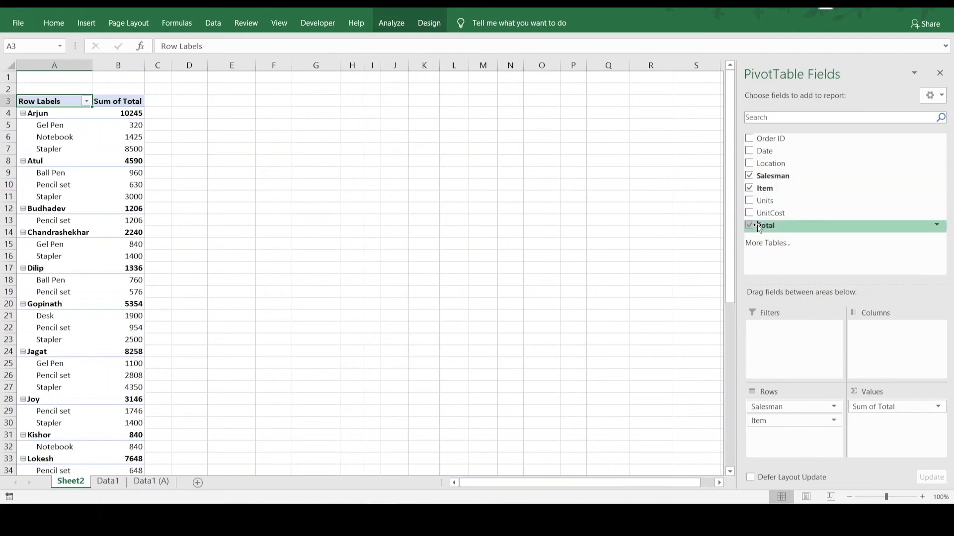
left_click_drag(768, 189, 886, 343)
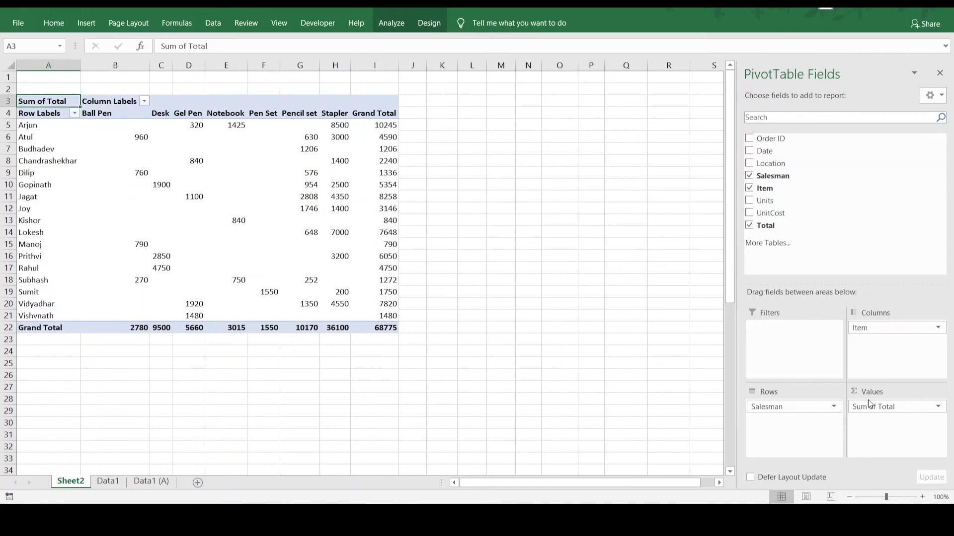
left_click(900, 412)
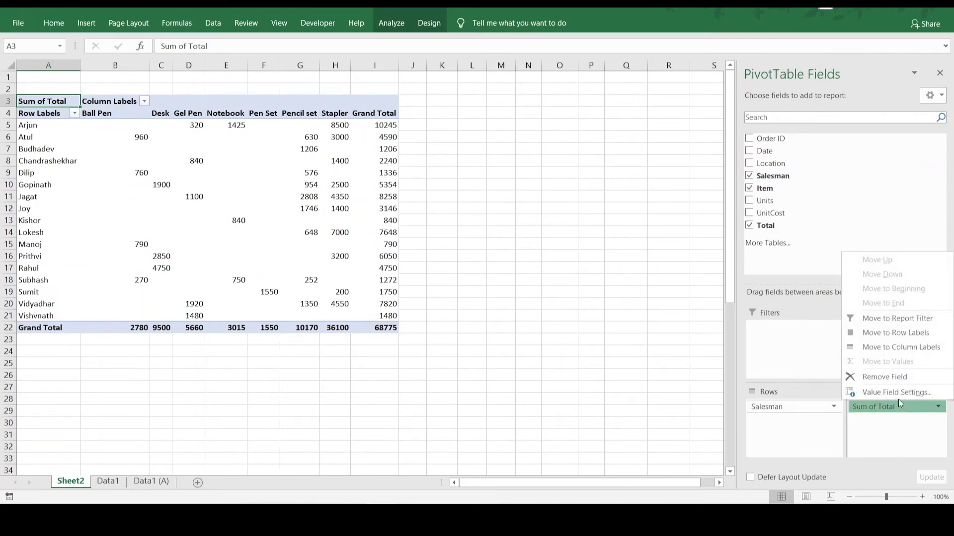
left_click(895, 377)
left_click_drag(770, 138, 916, 420)
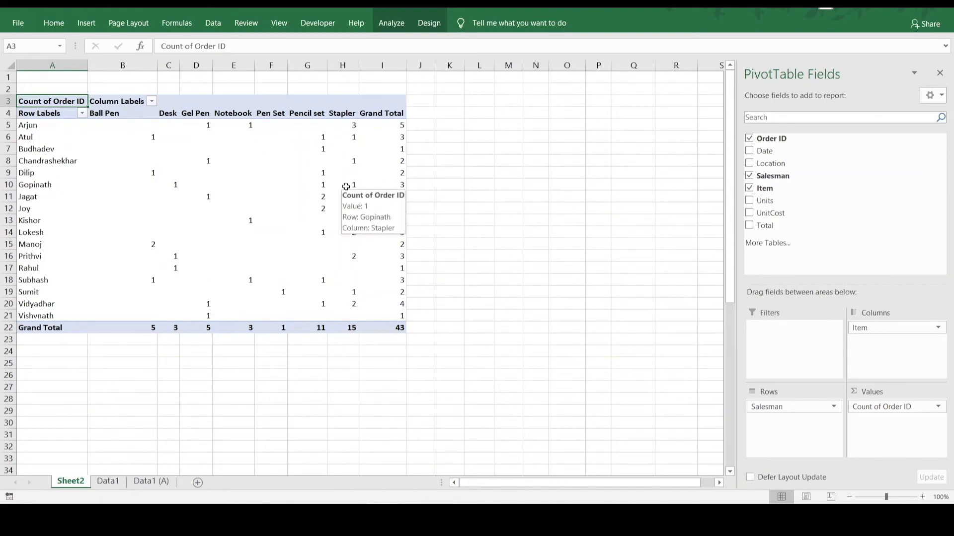
- Extend the PivotTable's source range on sheet Data1 to include the new Compass Box records down to row 47
left_click(300, 199)
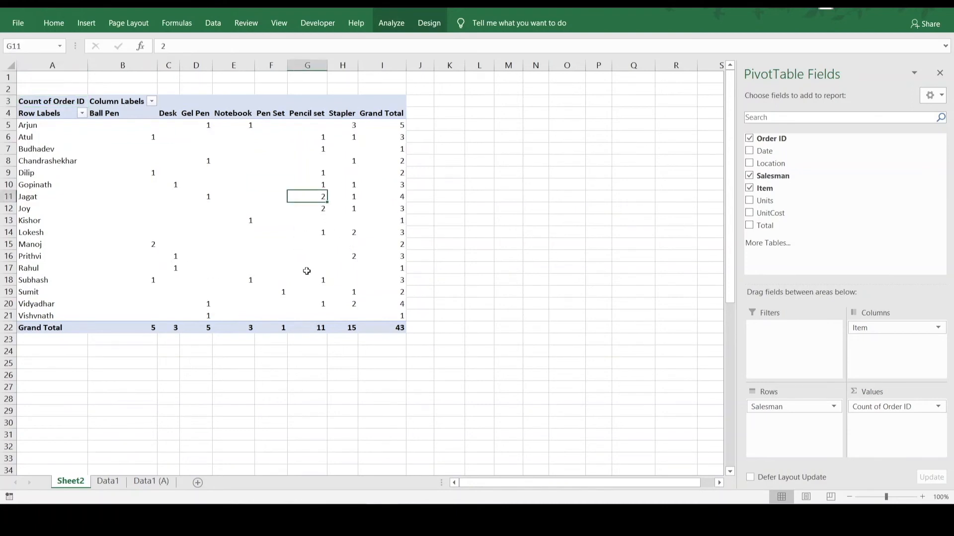
left_click(393, 24)
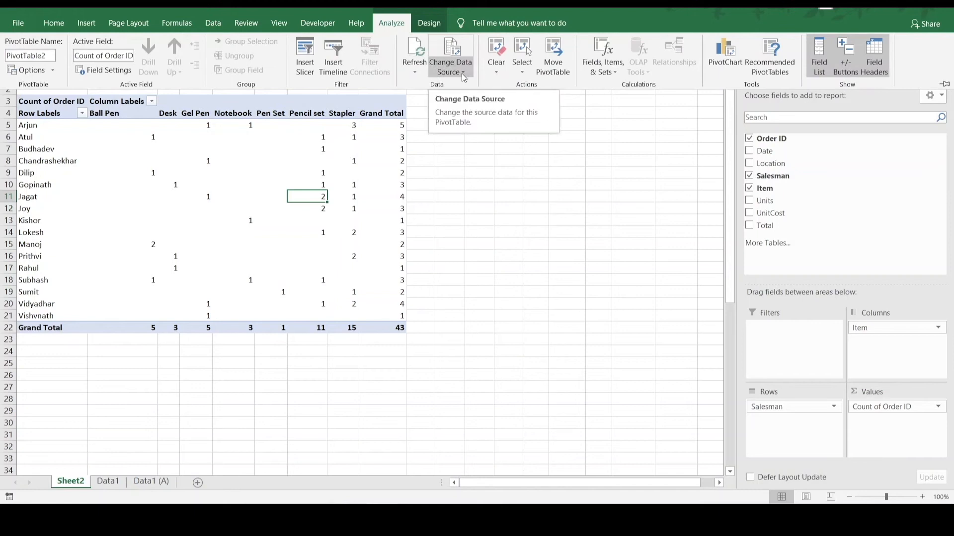
left_click(462, 75)
left_click(477, 89)
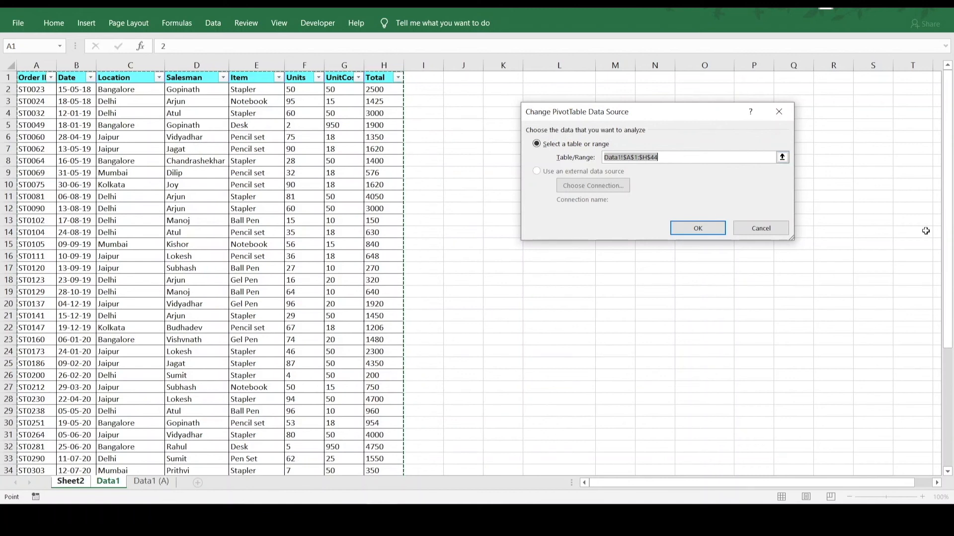
left_click_drag(948, 218, 948, 338)
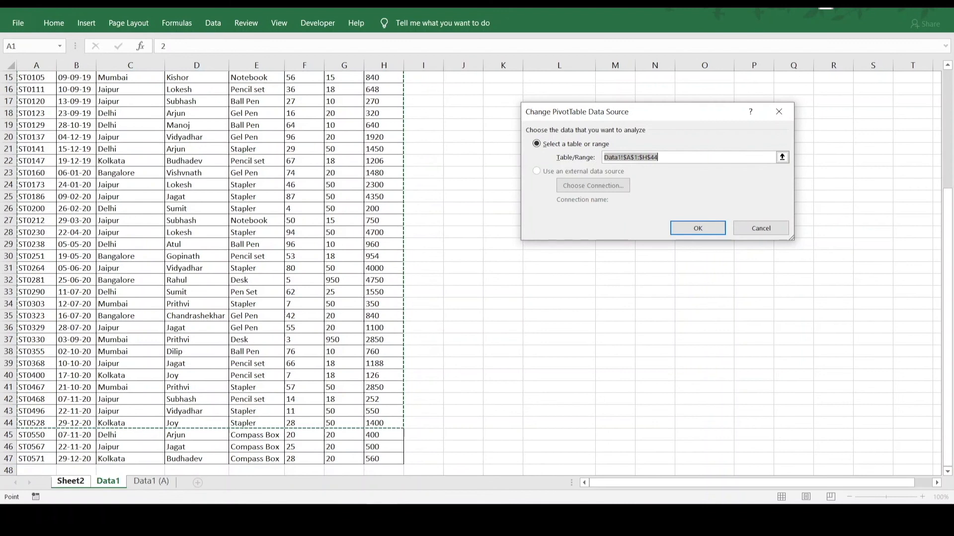
left_click(670, 158)
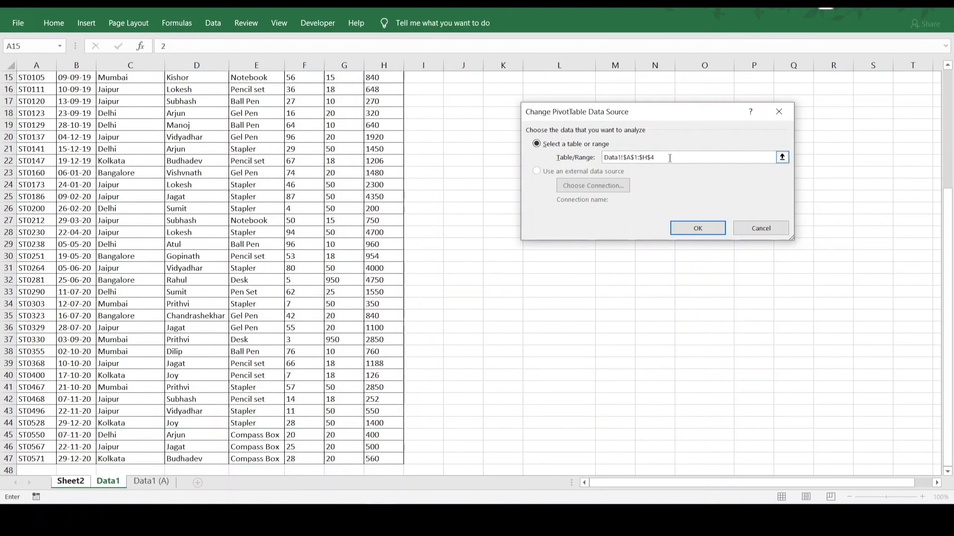
left_click(685, 229)
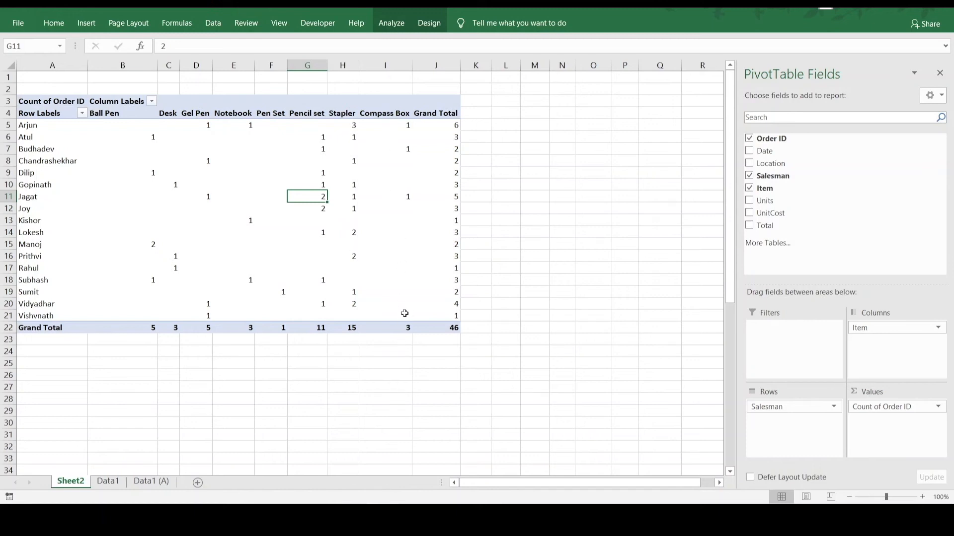
left_click(452, 329)
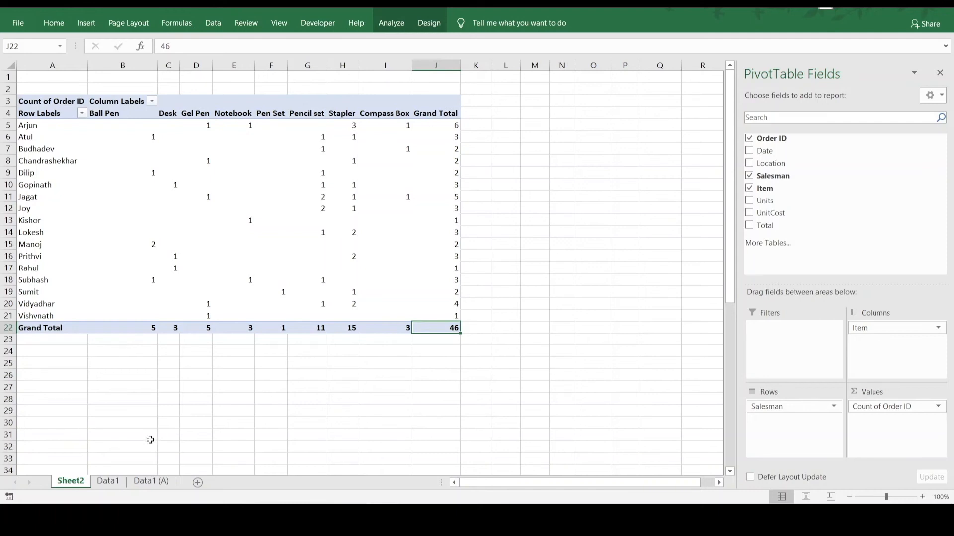
- Copy rows 1 to 44 of sheet Data1 into a new worksheet, starting at cell A1
left_click(110, 482)
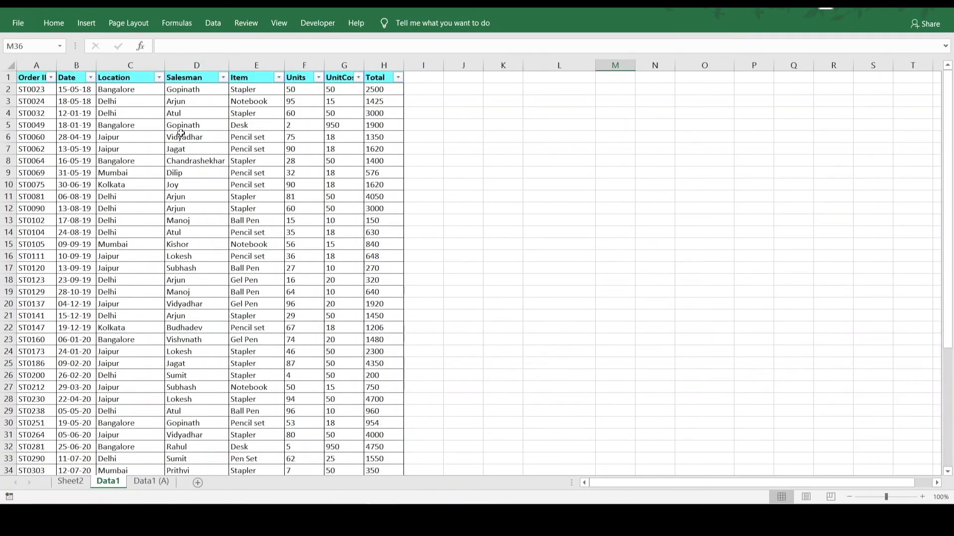
left_click_drag(10, 77, 15, 436)
key("ctrl+c")
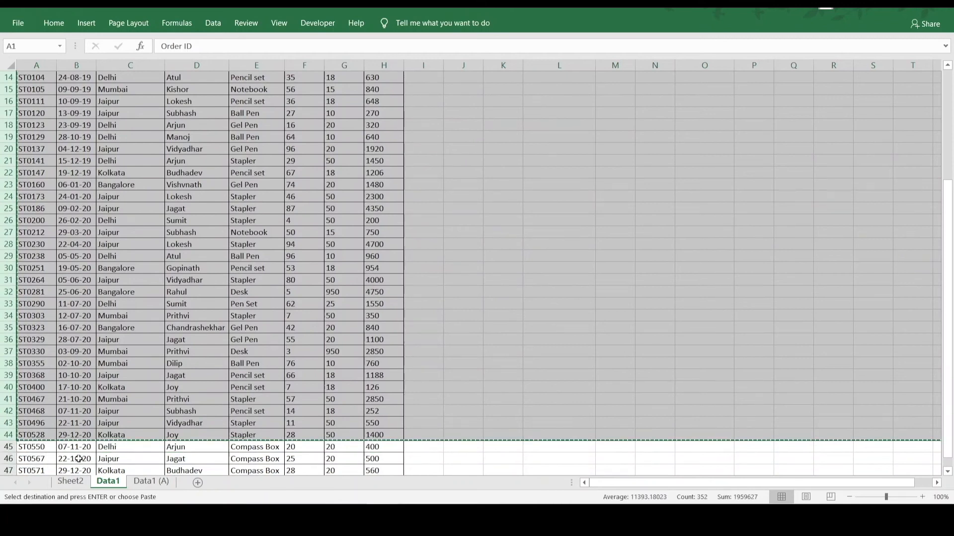
left_click(198, 482)
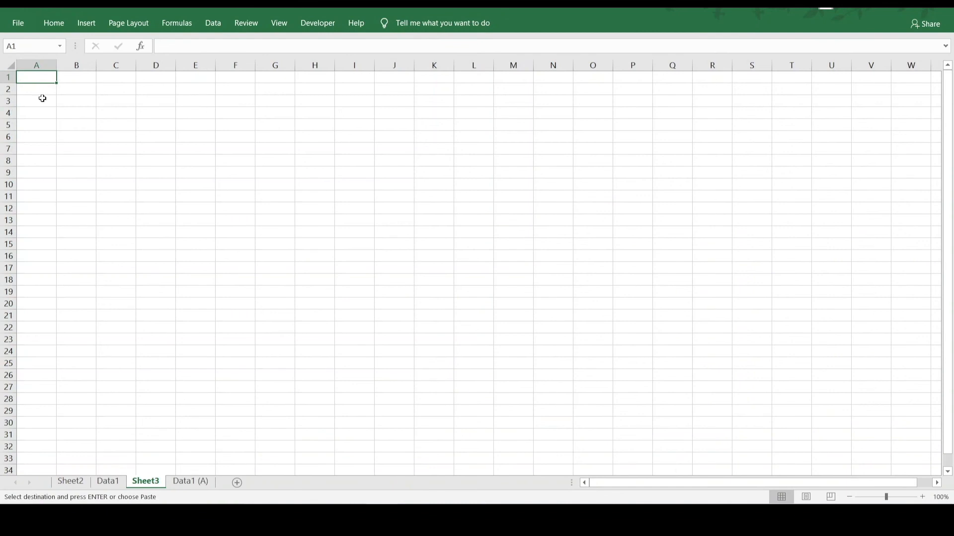
key("ctrl+v")
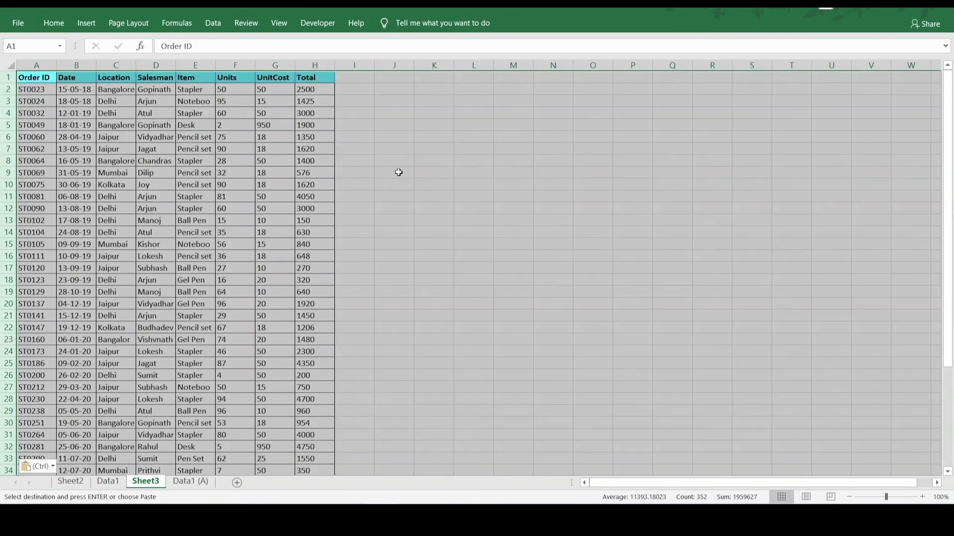
left_click(396, 172)
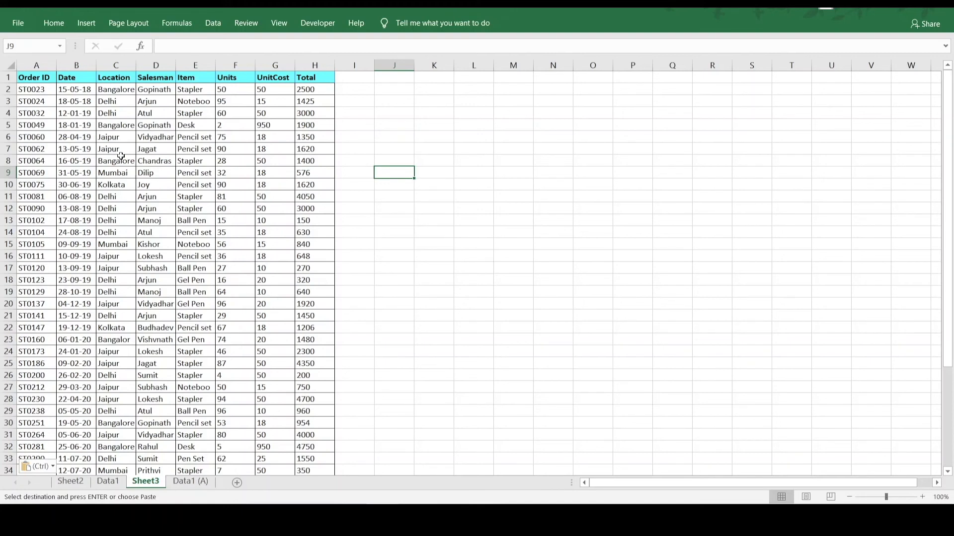
- Convert the pasted sales data in A1:H44 into an Excel table with headers
left_click(78, 115)
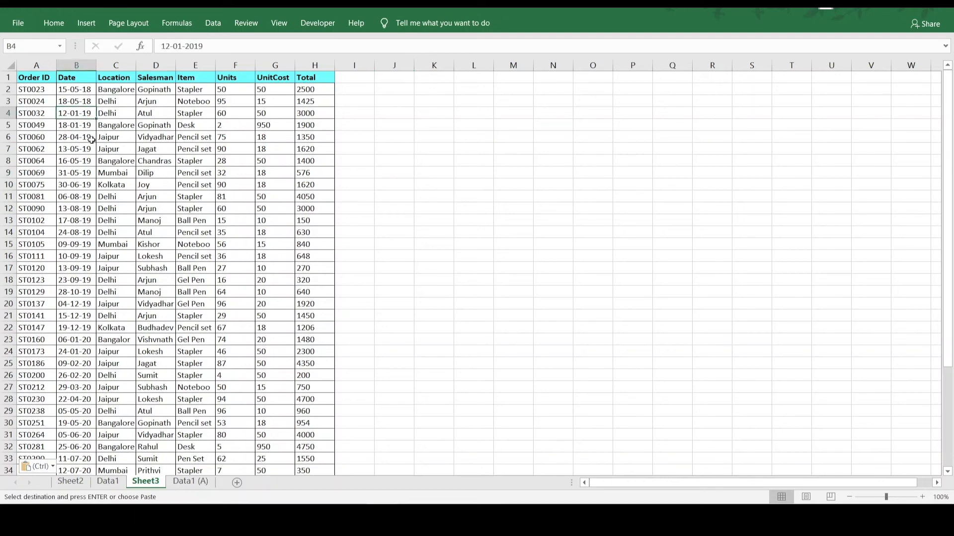
key("ctrl+t")
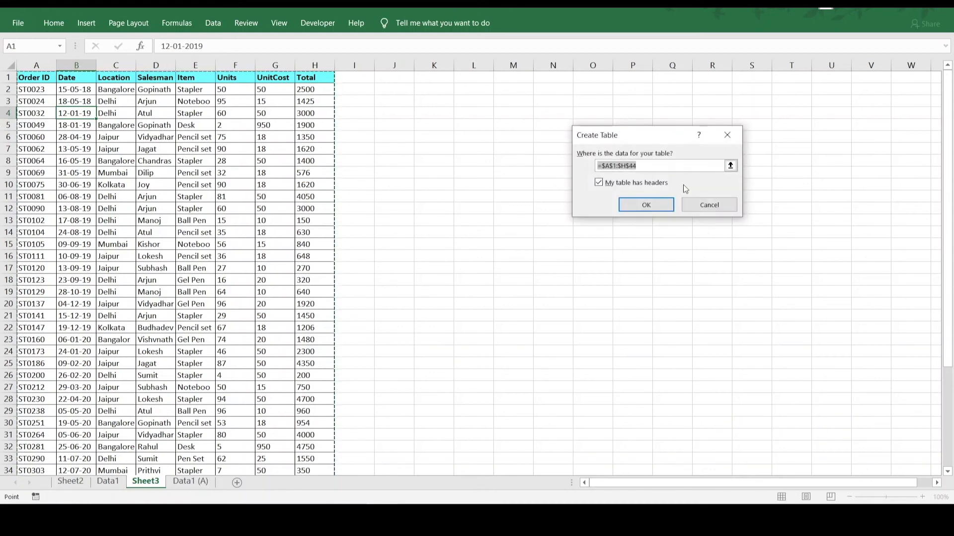
left_click(713, 207)
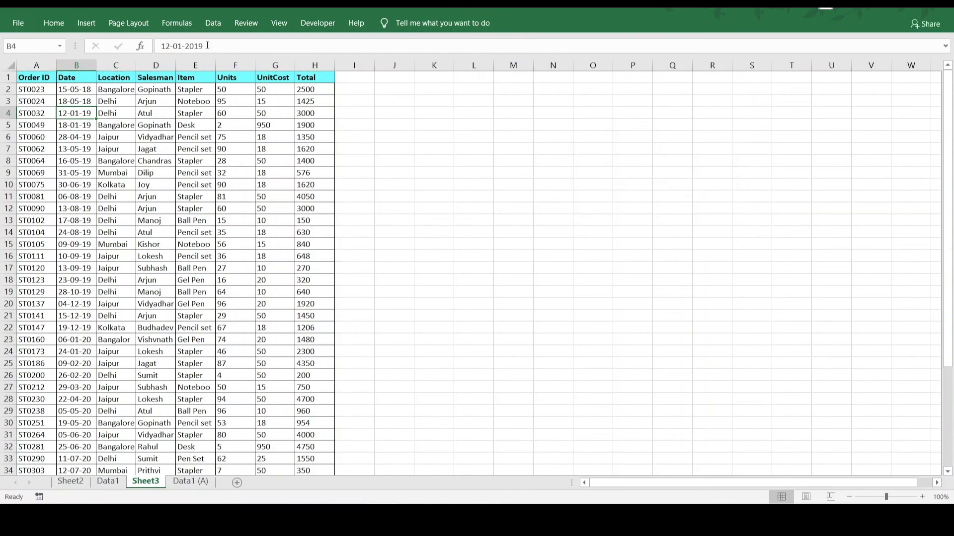
left_click(86, 23)
left_click(109, 63)
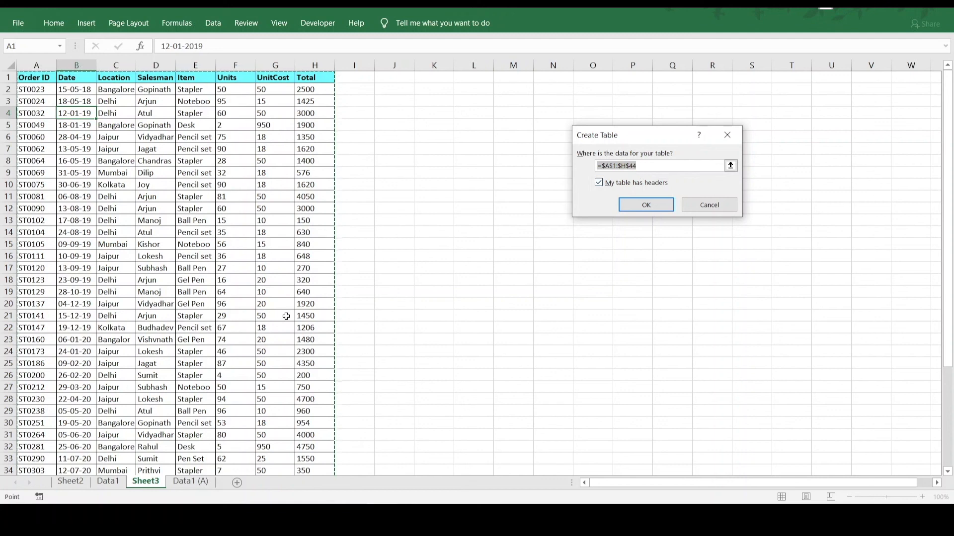
left_click(660, 211)
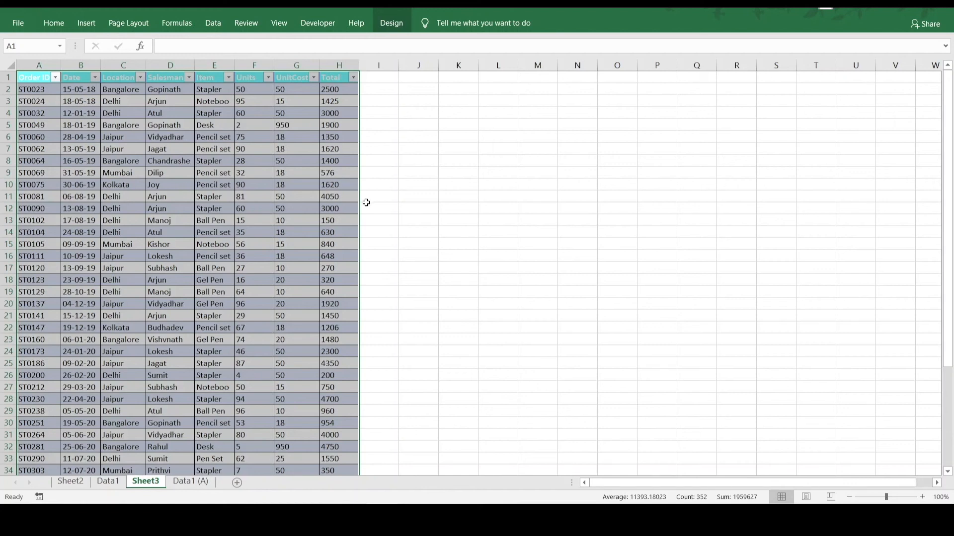
left_click(395, 148)
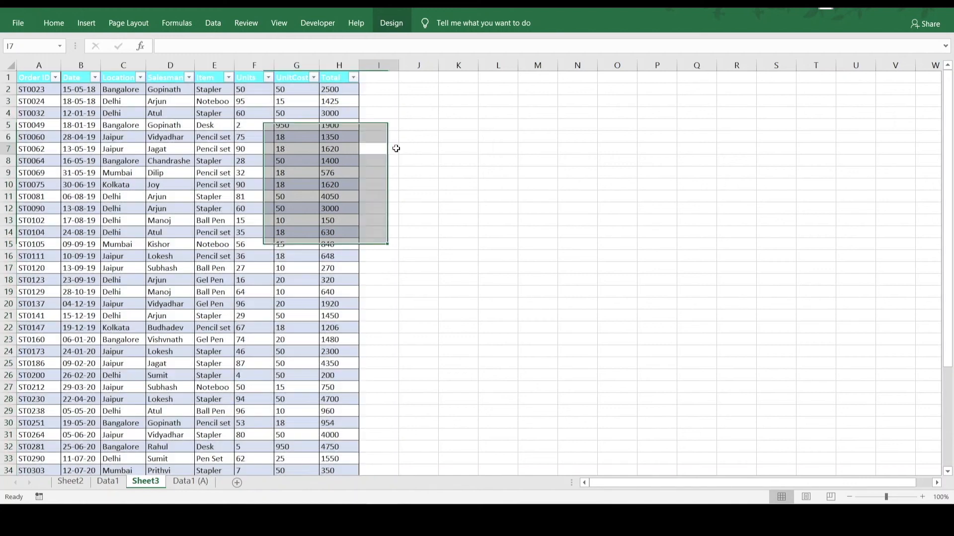
- Set the font colour of the table's header row to Automatic
left_click(11, 81)
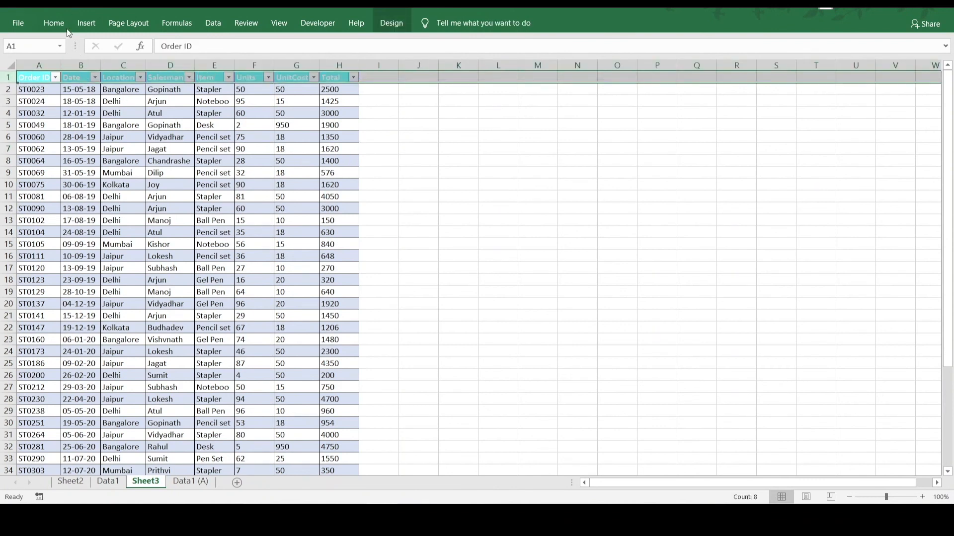
left_click(54, 23)
left_click(225, 65)
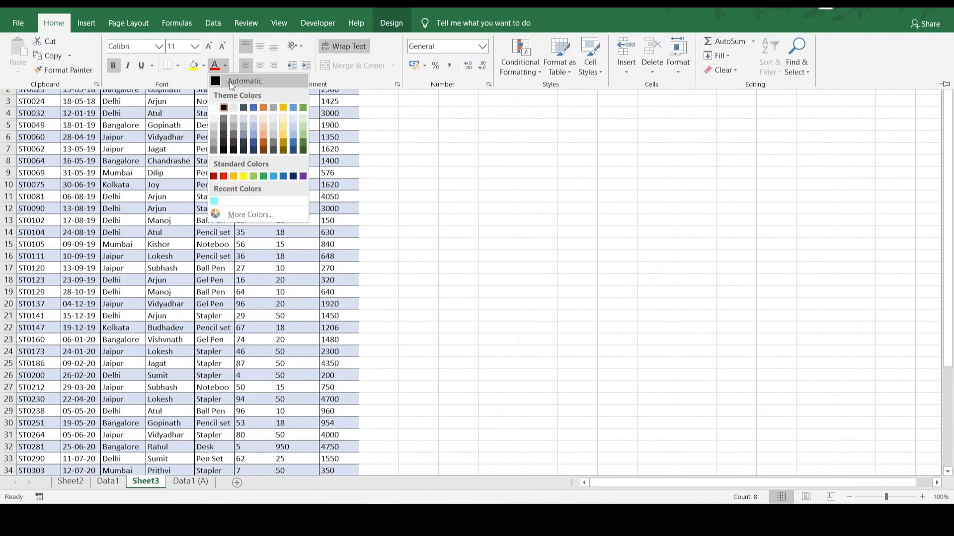
left_click(233, 83)
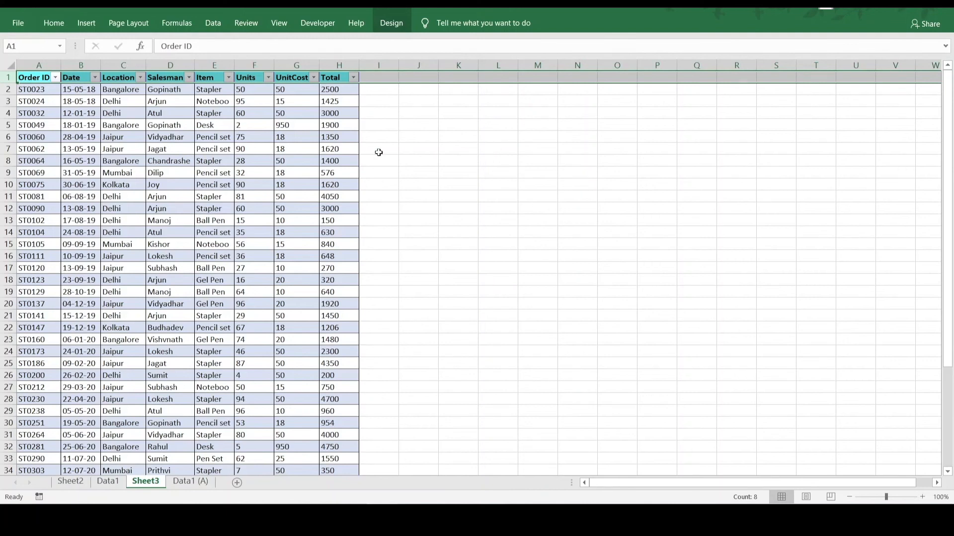
- Create a PivotTable from Table1 on a new worksheet
left_click(85, 24)
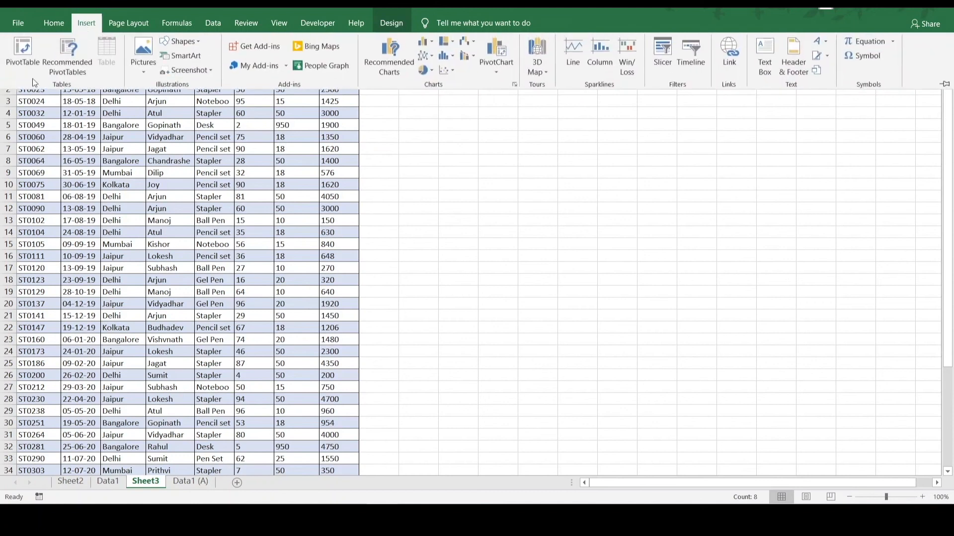
left_click(25, 60)
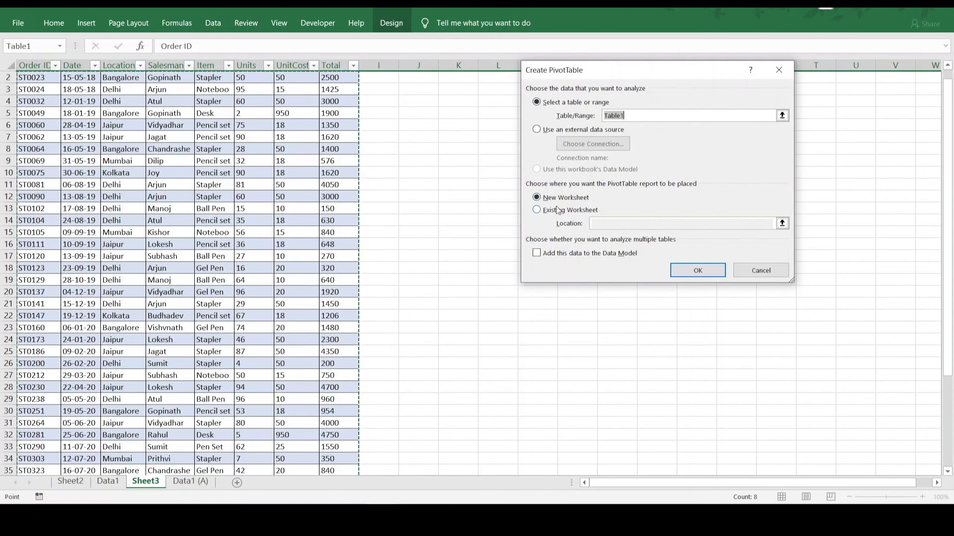
left_click(705, 275)
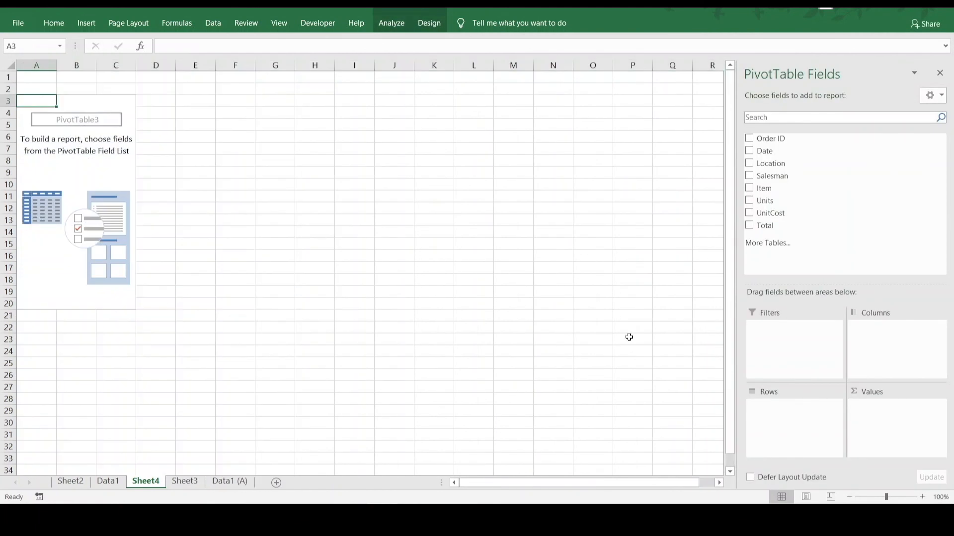
- Lay out the new PivotTable with Salesman in rows, Item in columns and the count of Order ID in values
left_click(751, 177)
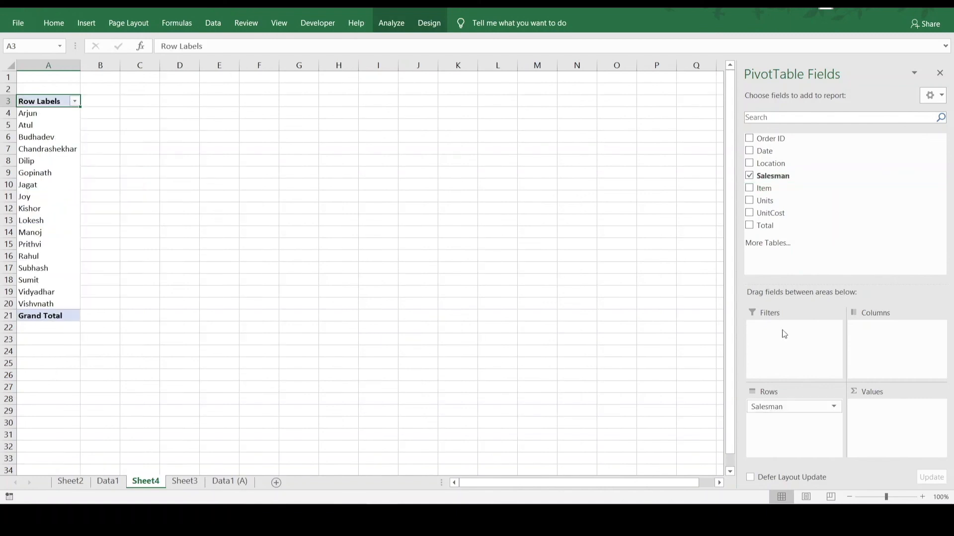
left_click(749, 188)
left_click_drag(793, 421, 919, 351)
left_click_drag(765, 137, 884, 427)
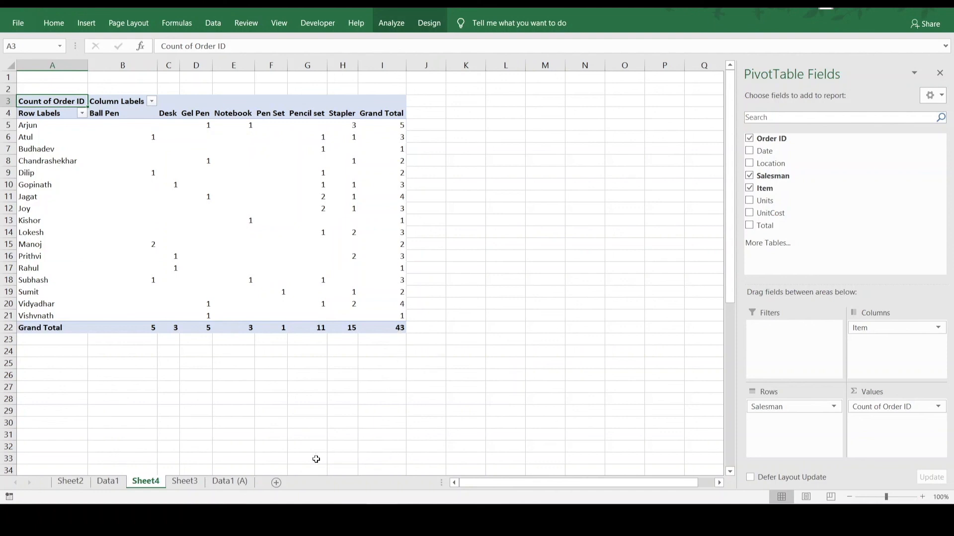
- Copy the three Compass Box rows from sheet Data1 (A) directly below the table on Sheet3, starting at cell A45
left_click(222, 483)
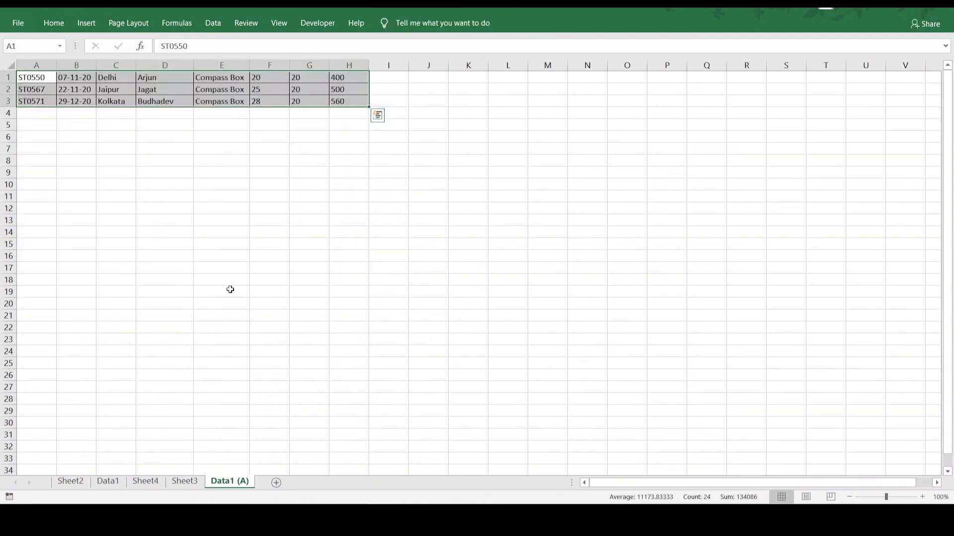
key("ctrl+c")
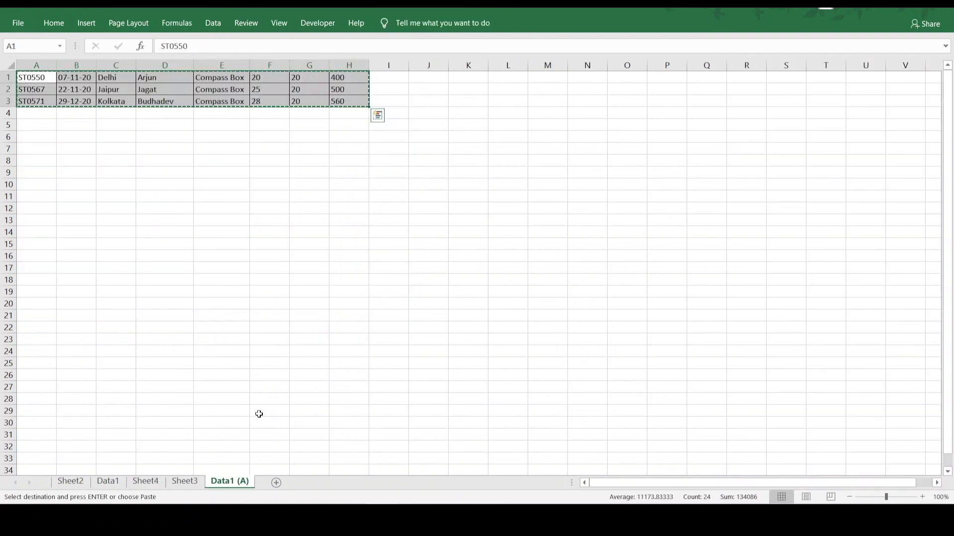
left_click(187, 482)
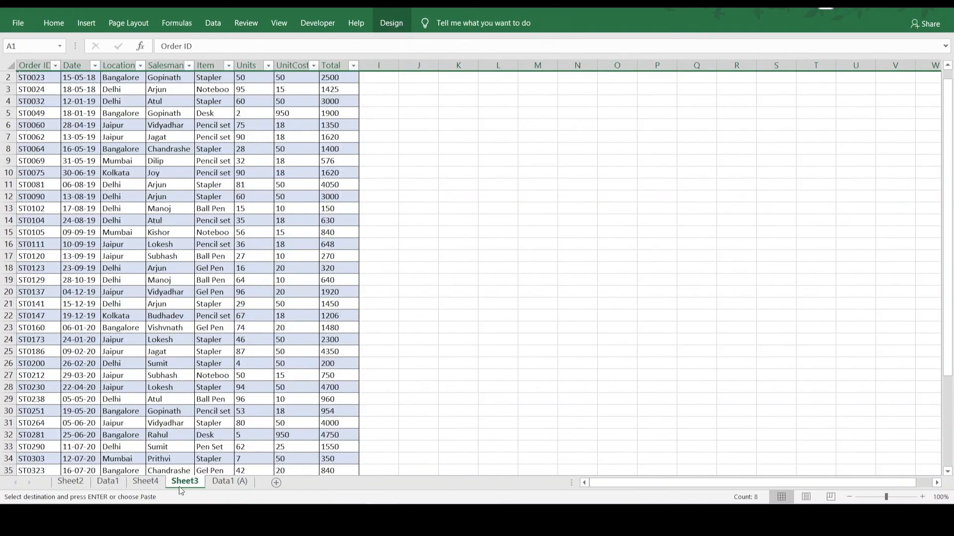
scroll(276, 346, "down", 6)
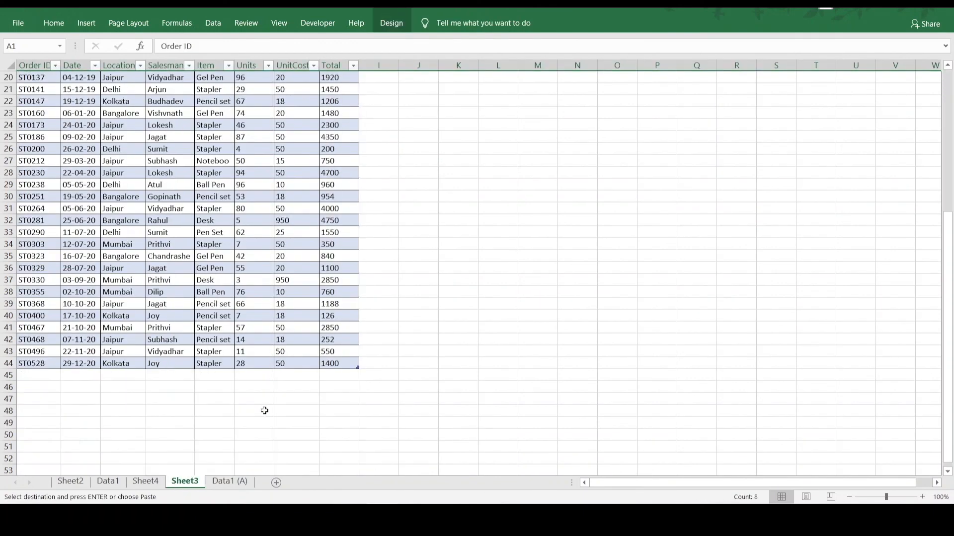
left_click(43, 376)
key("ctrl+v")
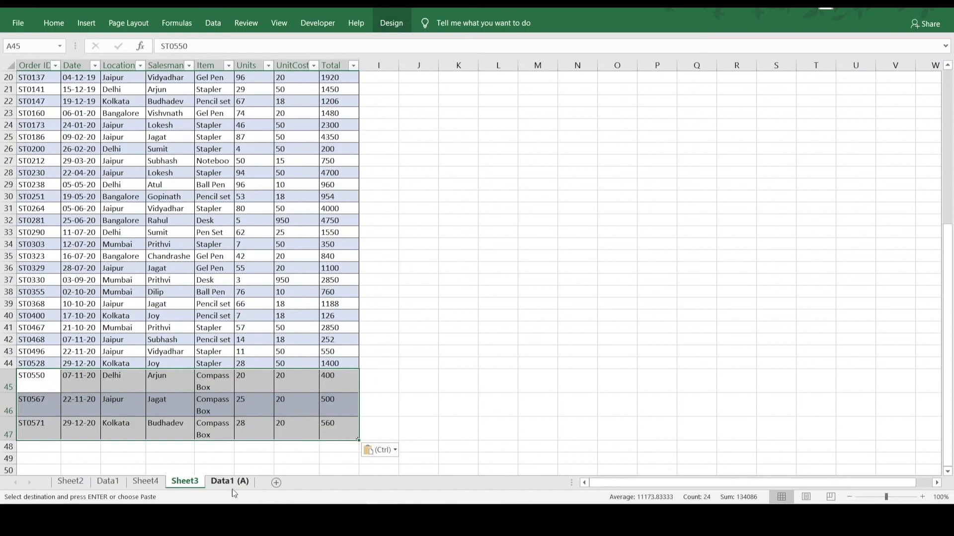
- Return to the PivotTable on Sheet4 and refresh it to pick up the added table rows
left_click(145, 481)
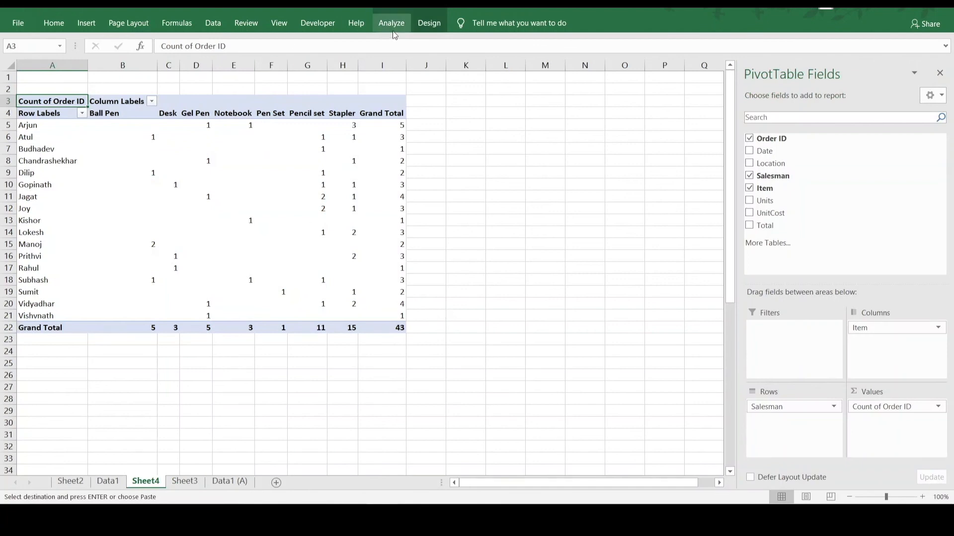
left_click(391, 25)
left_click(414, 67)
left_click(434, 101)
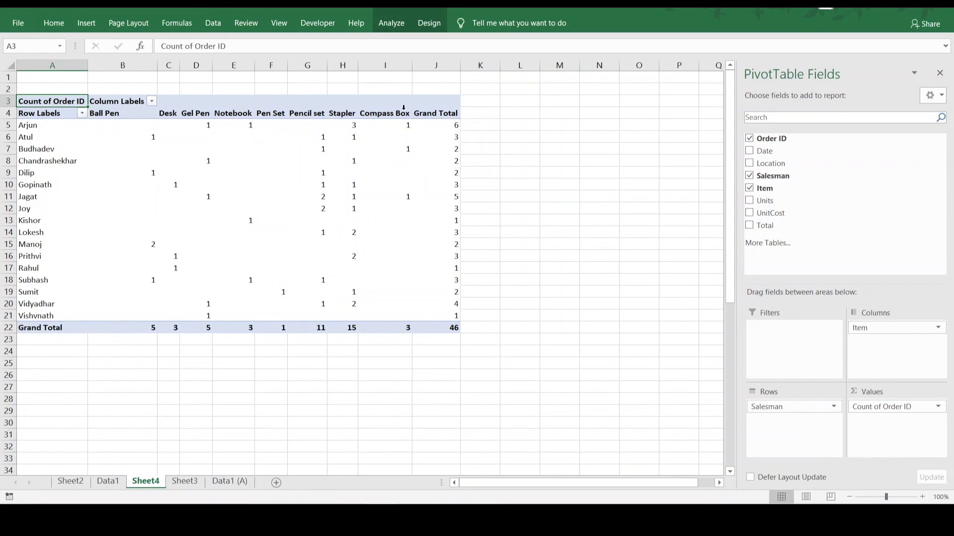
mouse_move(406, 127)
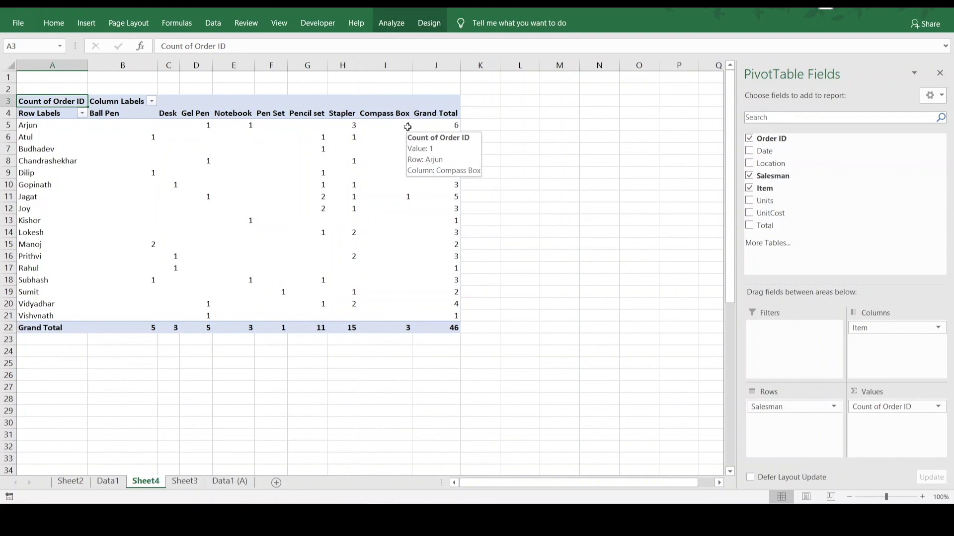